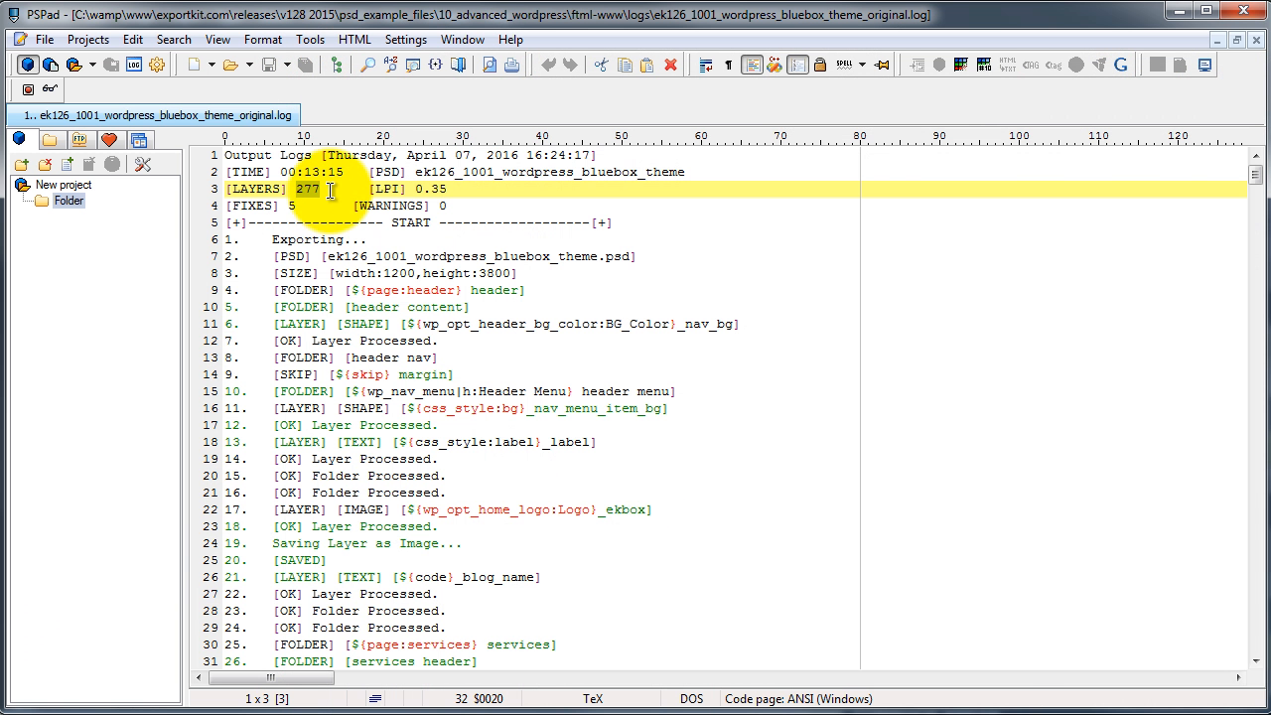
- Check the layer count and the export time at the head of the output log
{"action": "left_click", "coordinate": [306, 187]}
{"action": "double_click", "coordinate": [305, 188]}
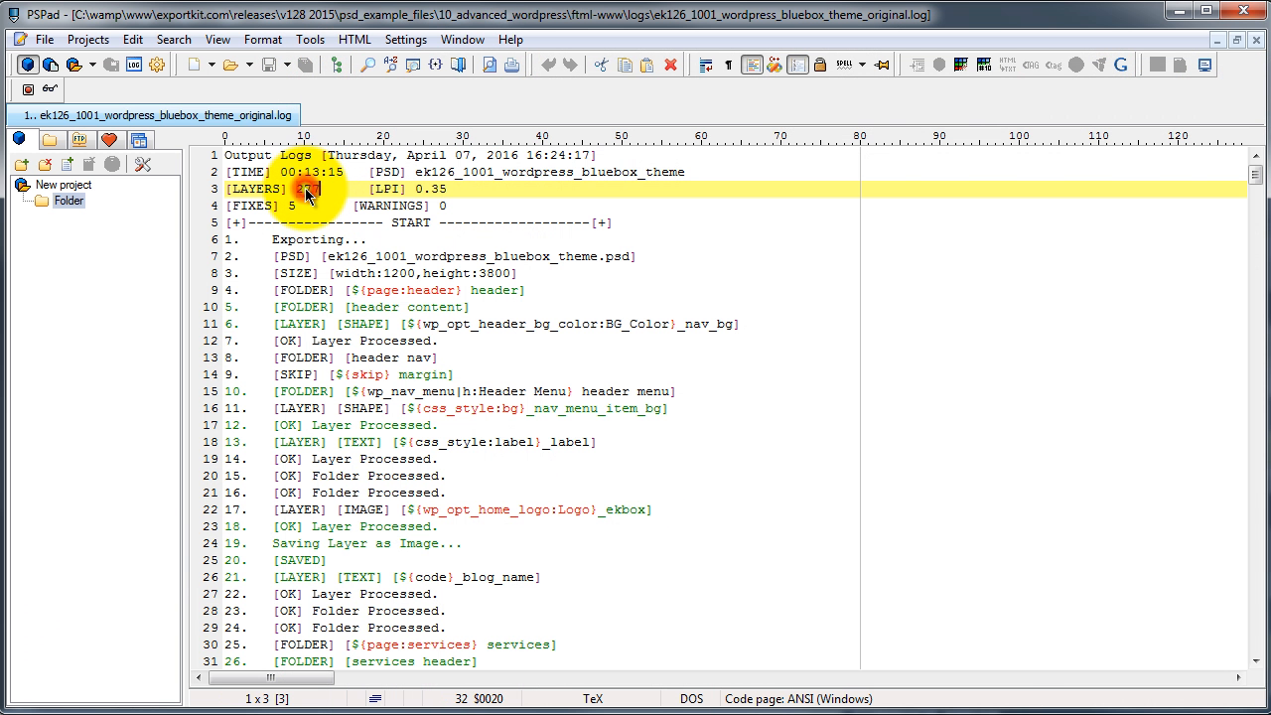
{"action": "left_click_drag", "start_coordinate": [303, 171], "coordinate": [343, 172]}
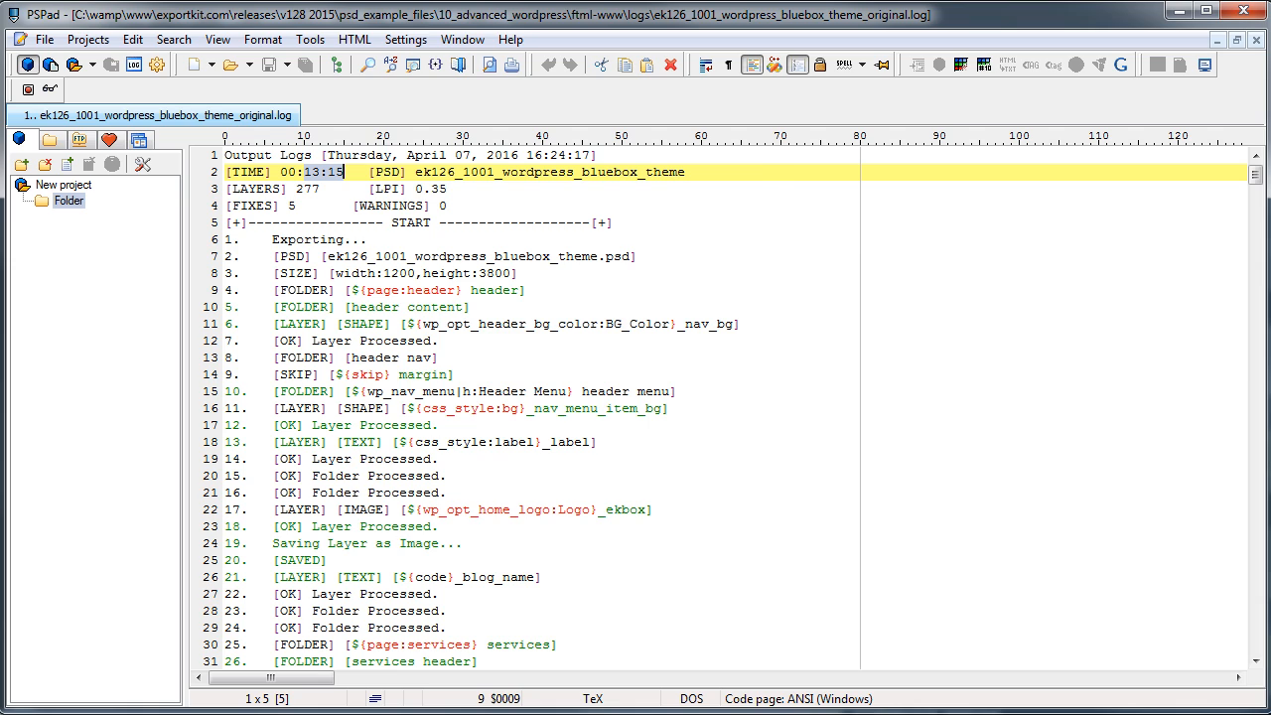
- Switch to Photoshop and select the ${page:header} header group in the bluebox theme document
{"action": "key", "text": "alt+Tab"}
{"action": "left_click", "coordinate": [1071, 559]}
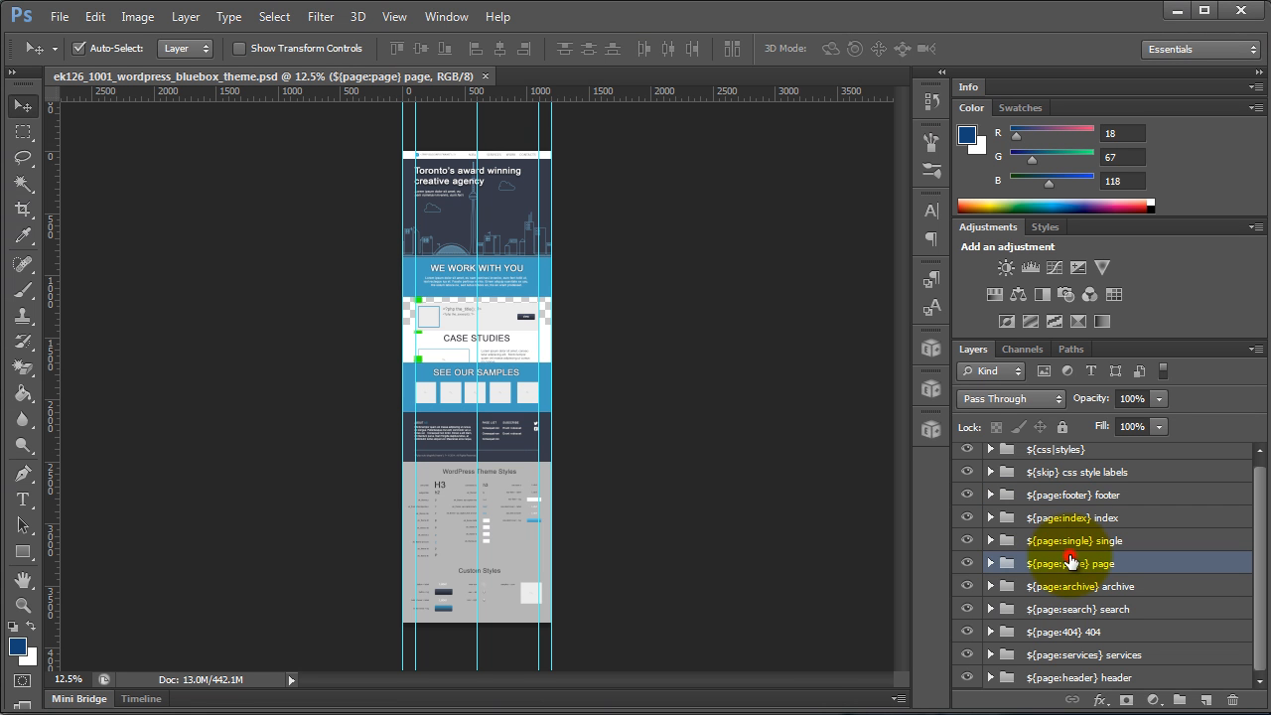
{"action": "left_click", "coordinate": [1065, 678]}
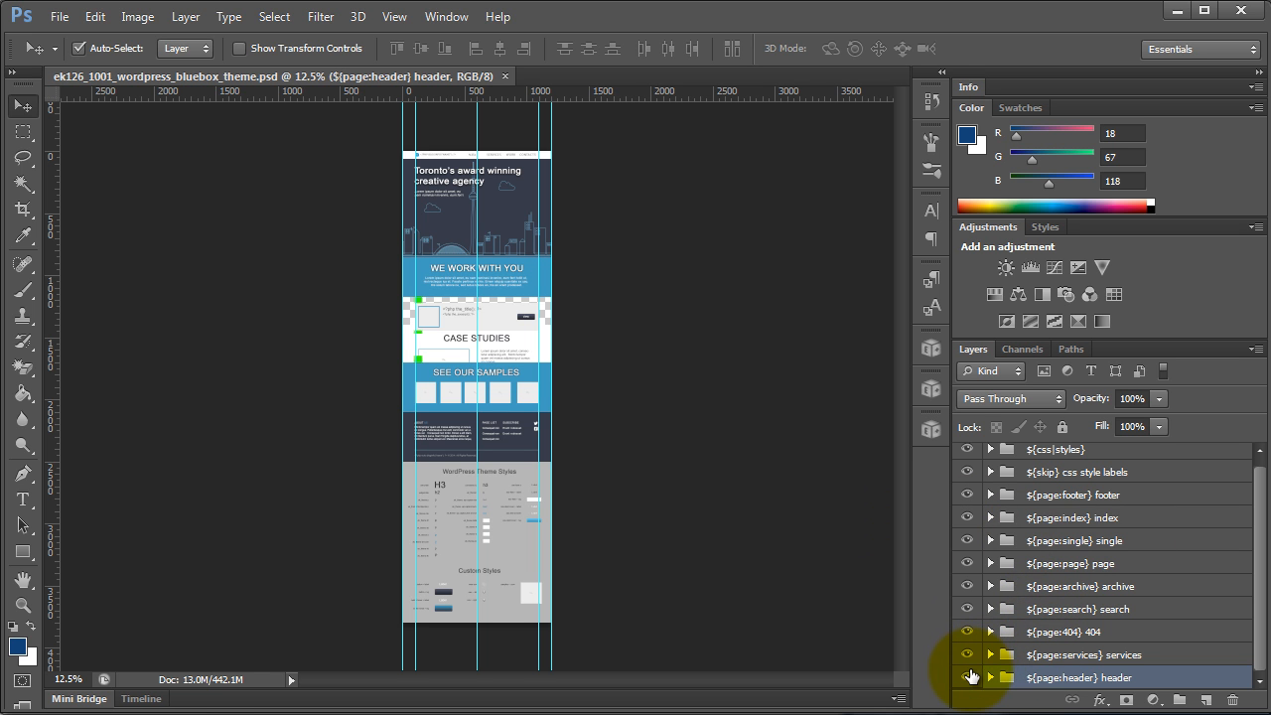
- Hide the page groups from services up to index, preview single and page individually, and make all of them visible again
{"action": "left_click_drag", "start_coordinate": [967, 655], "coordinate": [973, 530]}
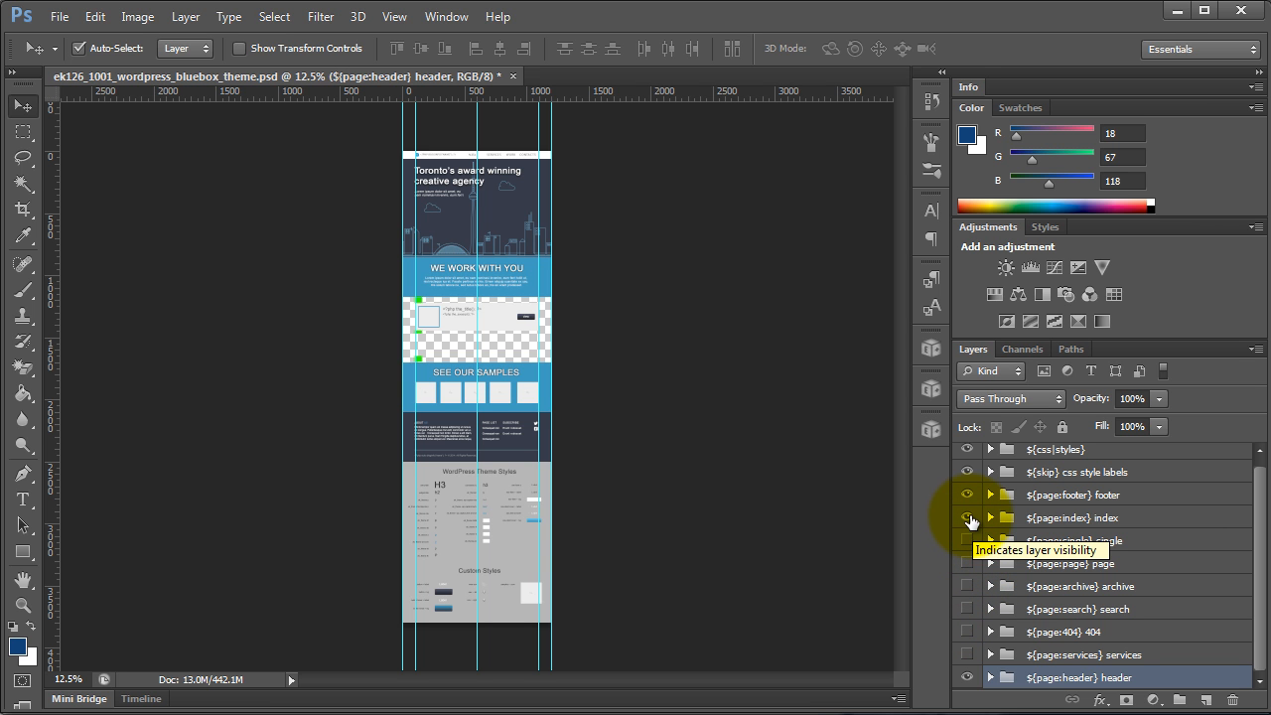
{"action": "left_click", "coordinate": [968, 518]}
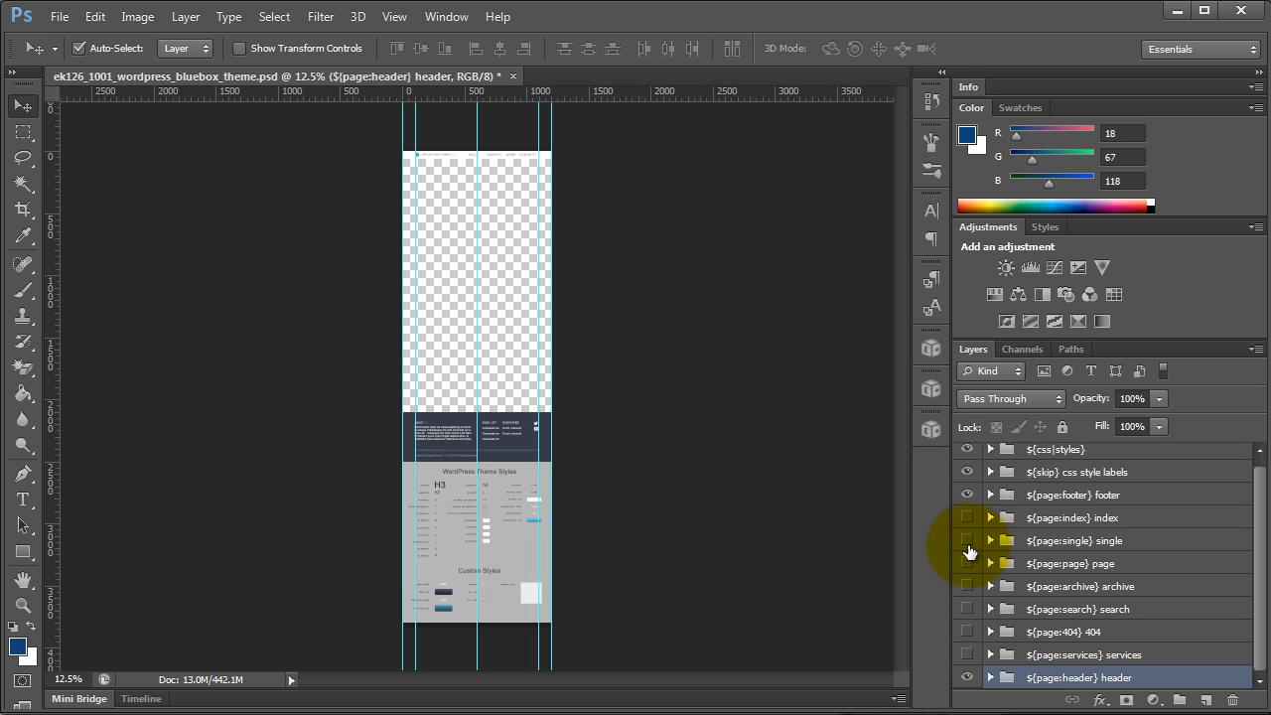
{"action": "left_click", "coordinate": [968, 543]}
{"action": "left_click", "coordinate": [968, 540]}
{"action": "left_click", "coordinate": [968, 563]}
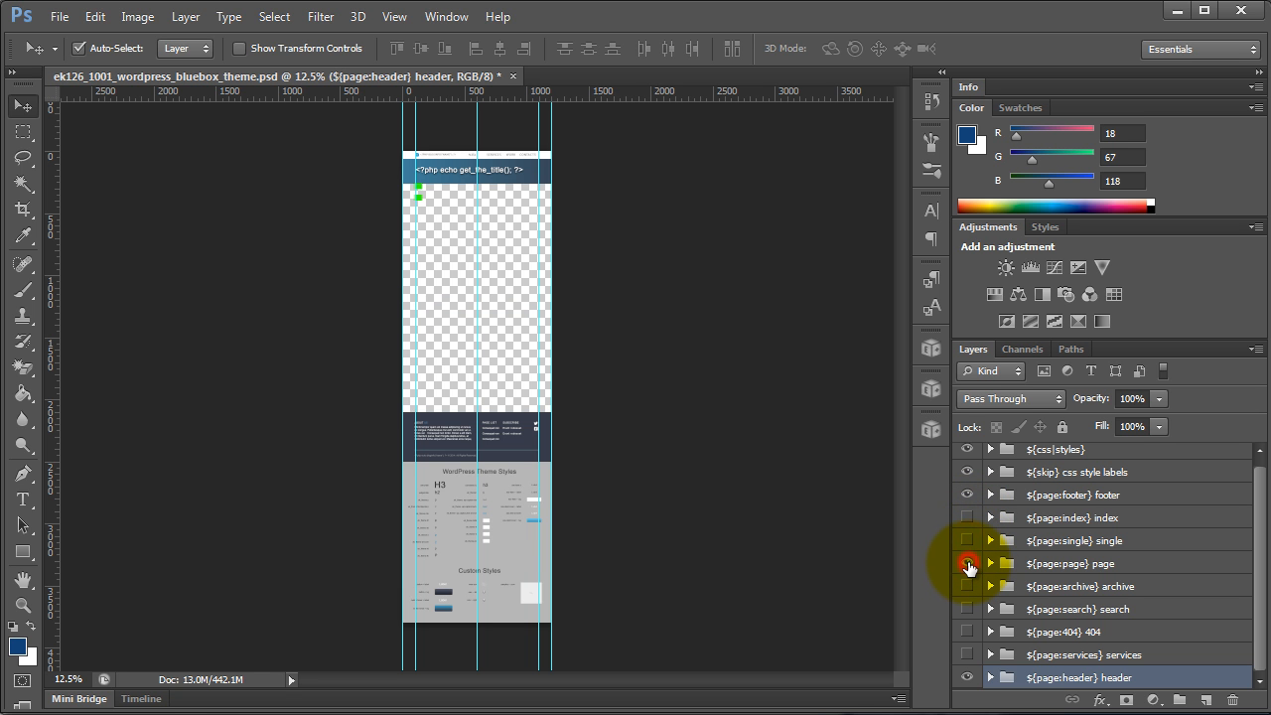
{"action": "left_click", "coordinate": [967, 540]}
{"action": "left_click", "coordinate": [967, 517]}
{"action": "left_click", "coordinate": [967, 587]}
{"action": "left_click", "coordinate": [968, 611]}
{"action": "left_click", "coordinate": [967, 635]}
{"action": "left_click", "coordinate": [967, 654]}
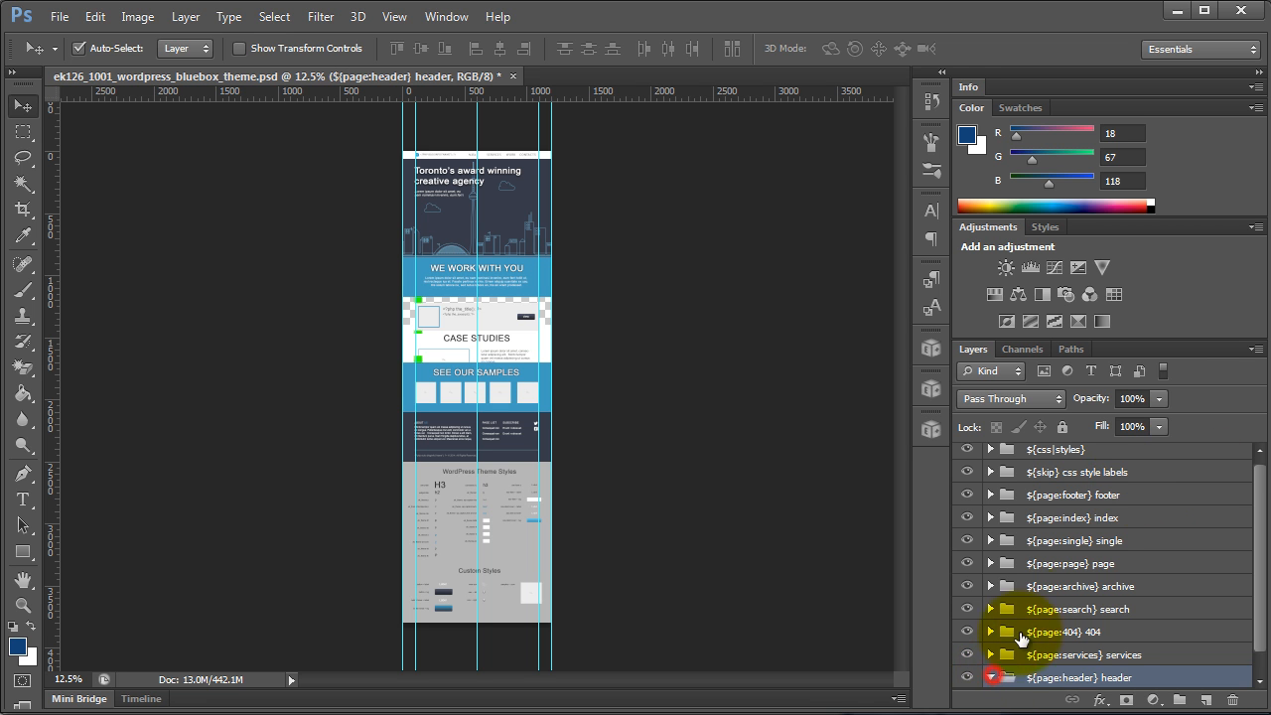
- Examine the nested contents of the ${page:header} header and ${page:services} services groups and collapse both groups again
{"action": "left_click", "coordinate": [990, 678]}
{"action": "left_click", "coordinate": [1009, 684]}
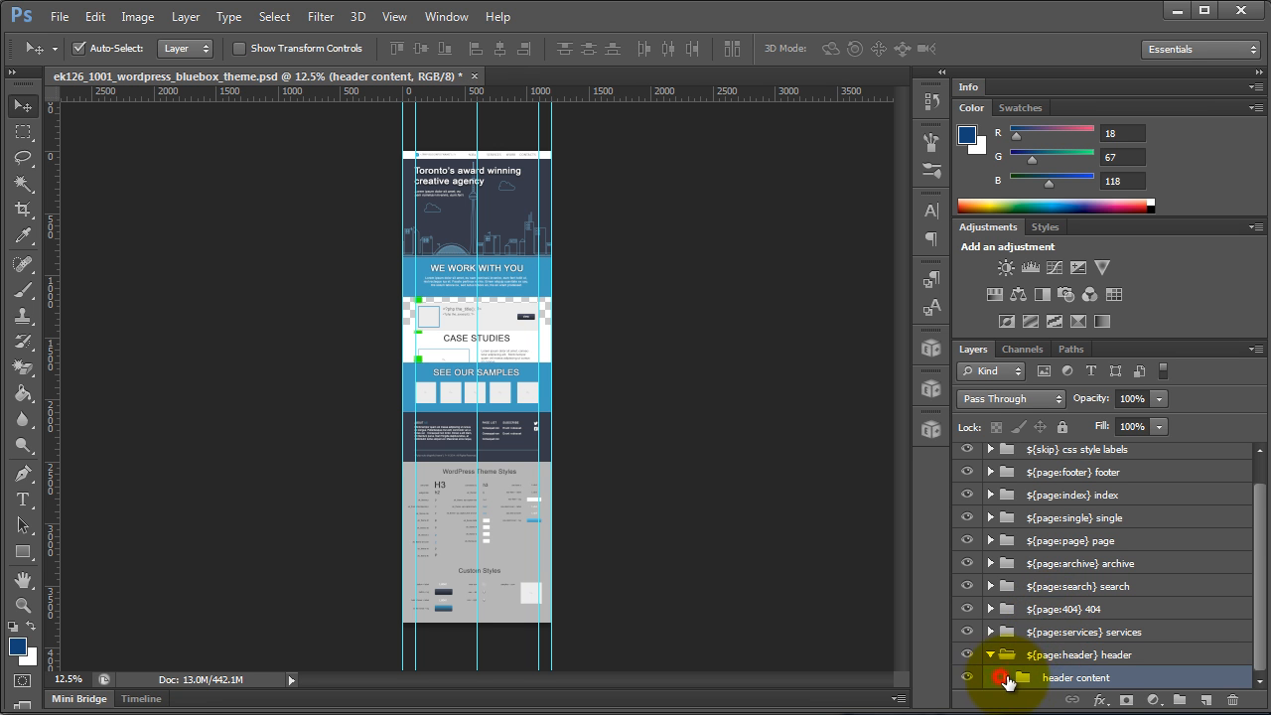
{"action": "left_click", "coordinate": [1008, 679]}
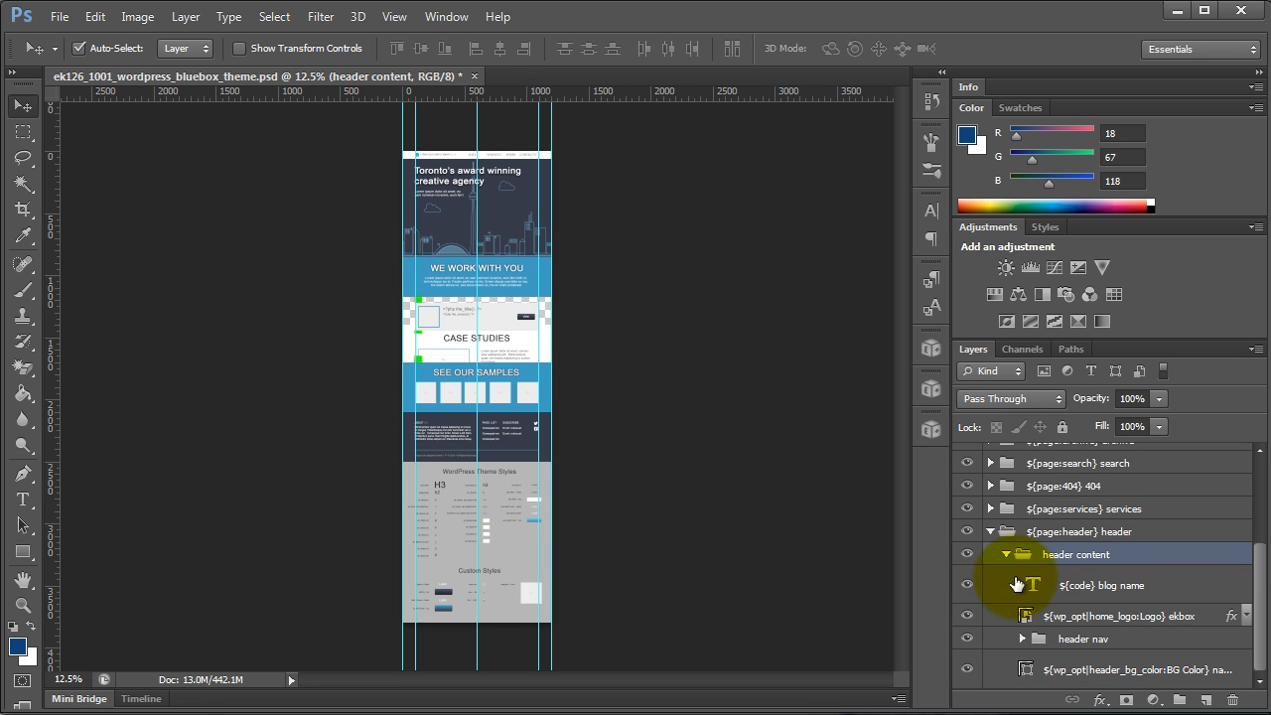
{"action": "left_click", "coordinate": [1007, 559]}
{"action": "left_click", "coordinate": [990, 655]}
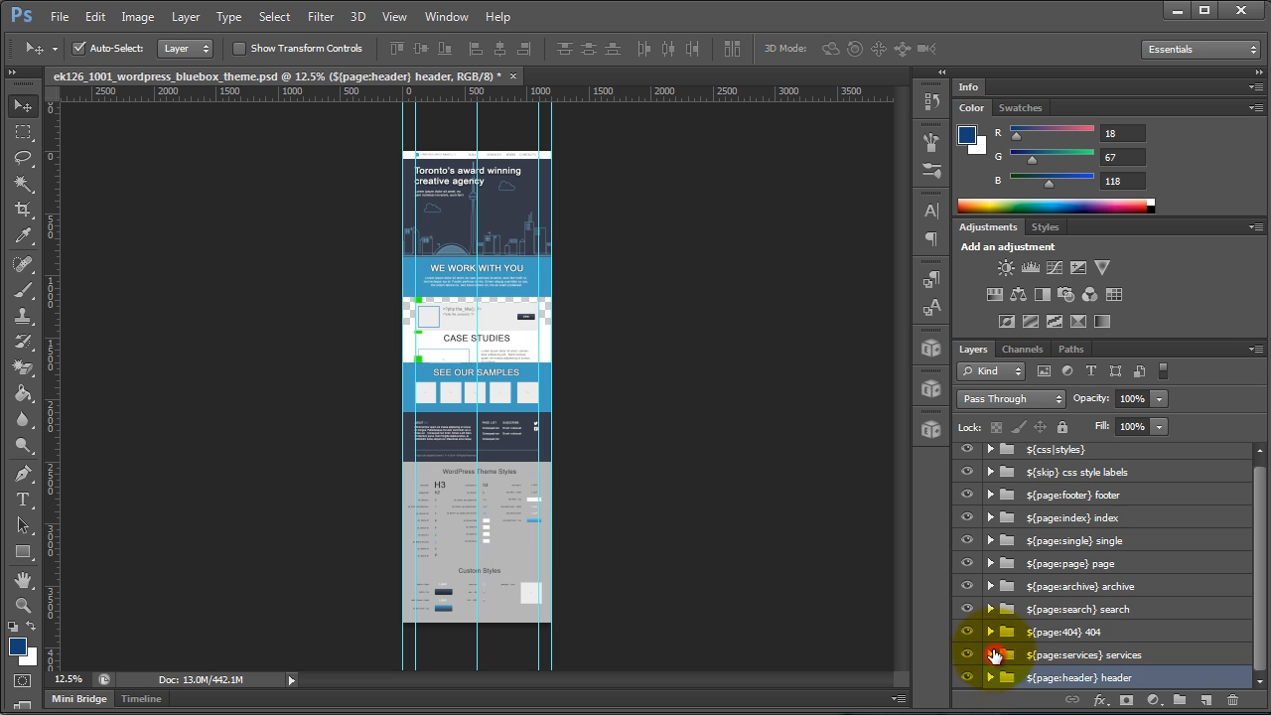
{"action": "left_click", "coordinate": [990, 654]}
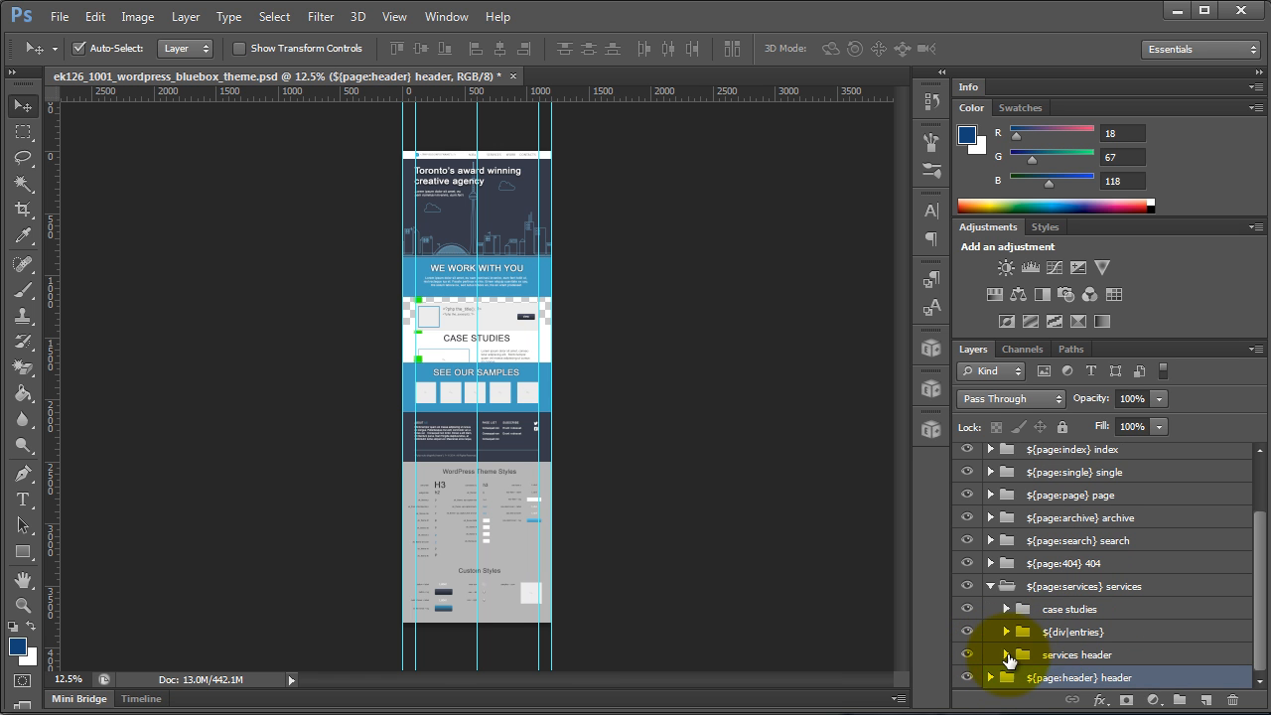
{"action": "left_click", "coordinate": [1007, 654]}
{"action": "scroll", "coordinate": [1009, 656], "scroll_direction": "down", "scroll_amount": 3}
{"action": "left_click", "coordinate": [1007, 564]}
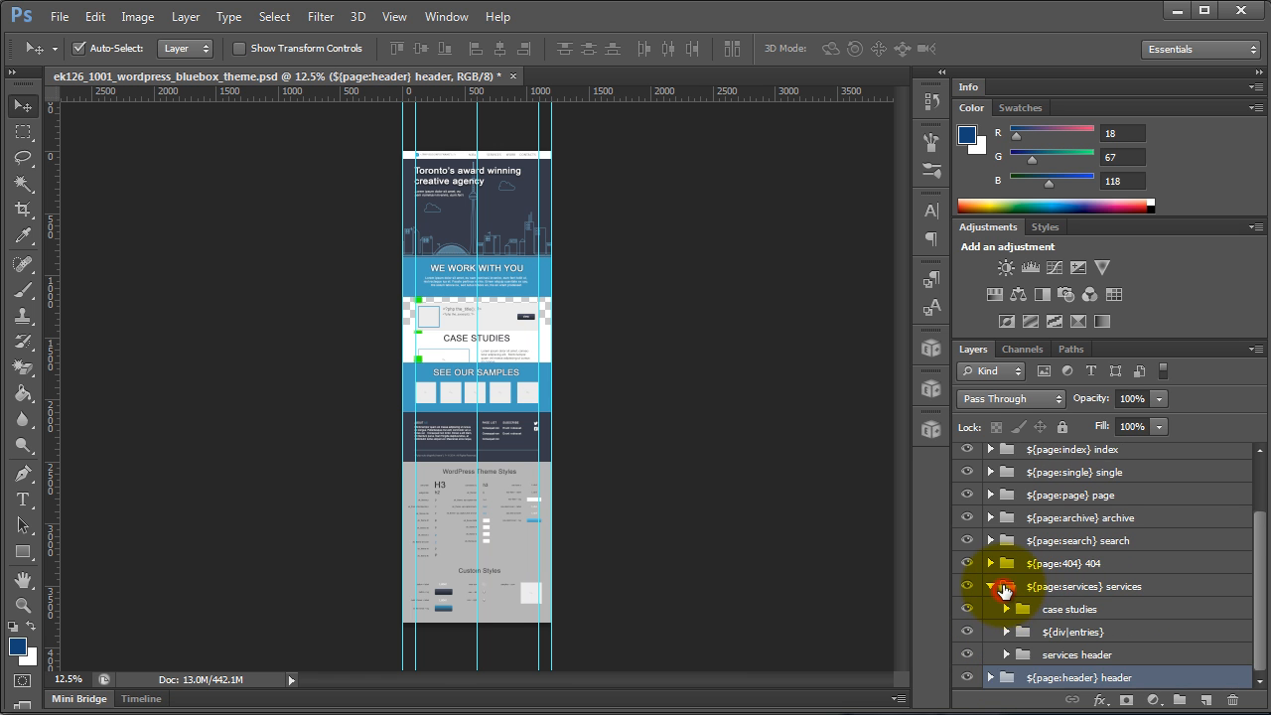
{"action": "left_click", "coordinate": [991, 587]}
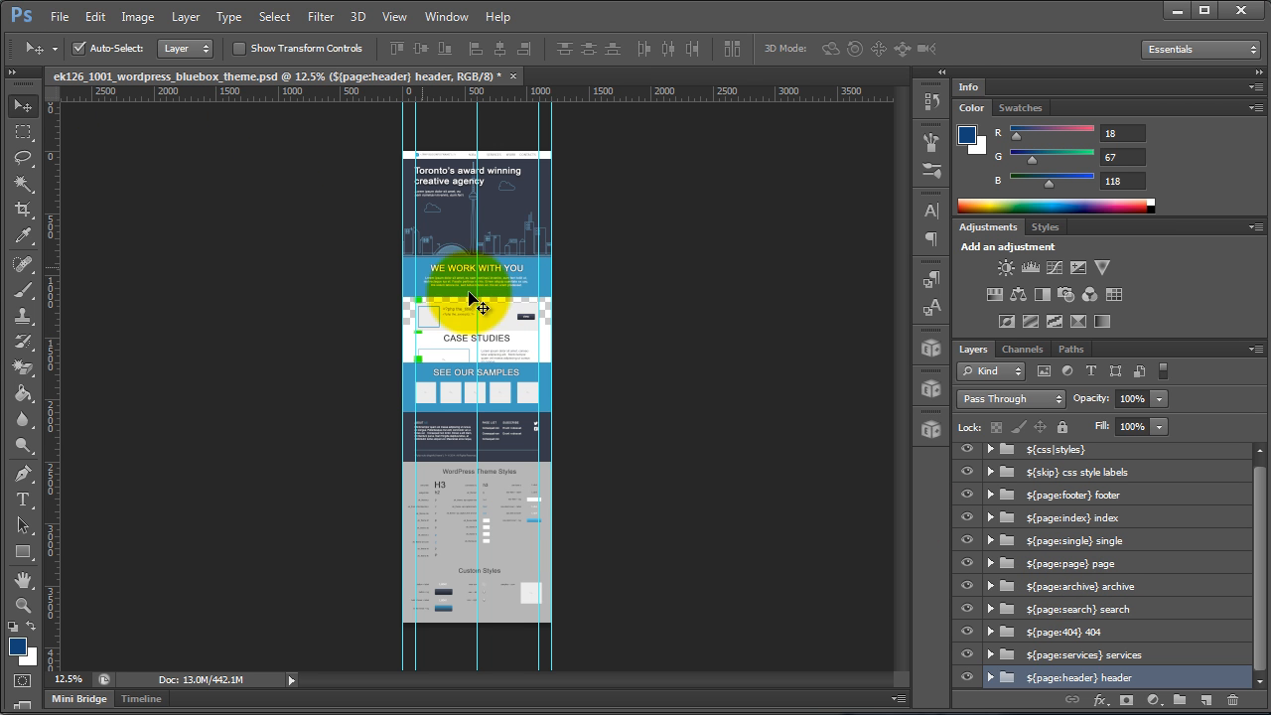
- Save the document under the new name ek126_1002_wordpress_bluebox_theme_so.psd
{"action": "left_click", "coordinate": [662, 317]}
{"action": "key", "text": "ctrl+shift+s"}
{"action": "left_click", "coordinate": [722, 392]}
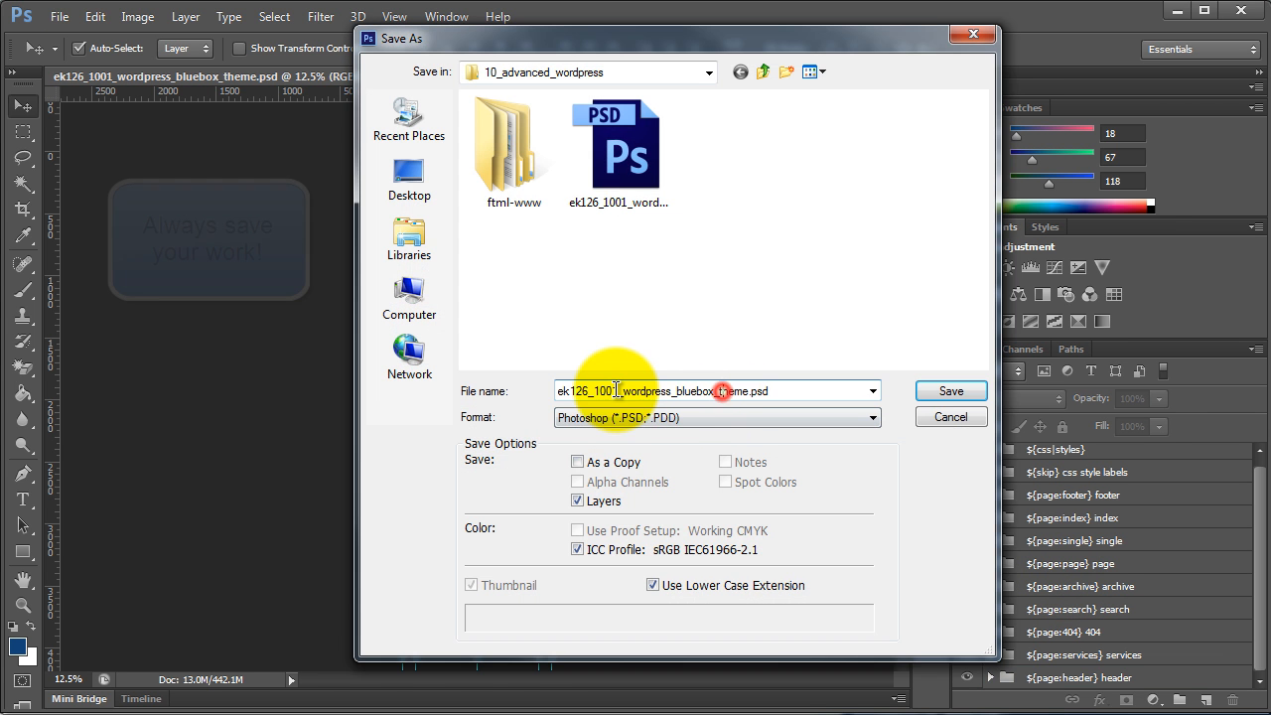
{"action": "left_click", "coordinate": [616, 390]}
{"action": "type", "text": "="}
{"action": "key", "text": "BackSpace"}
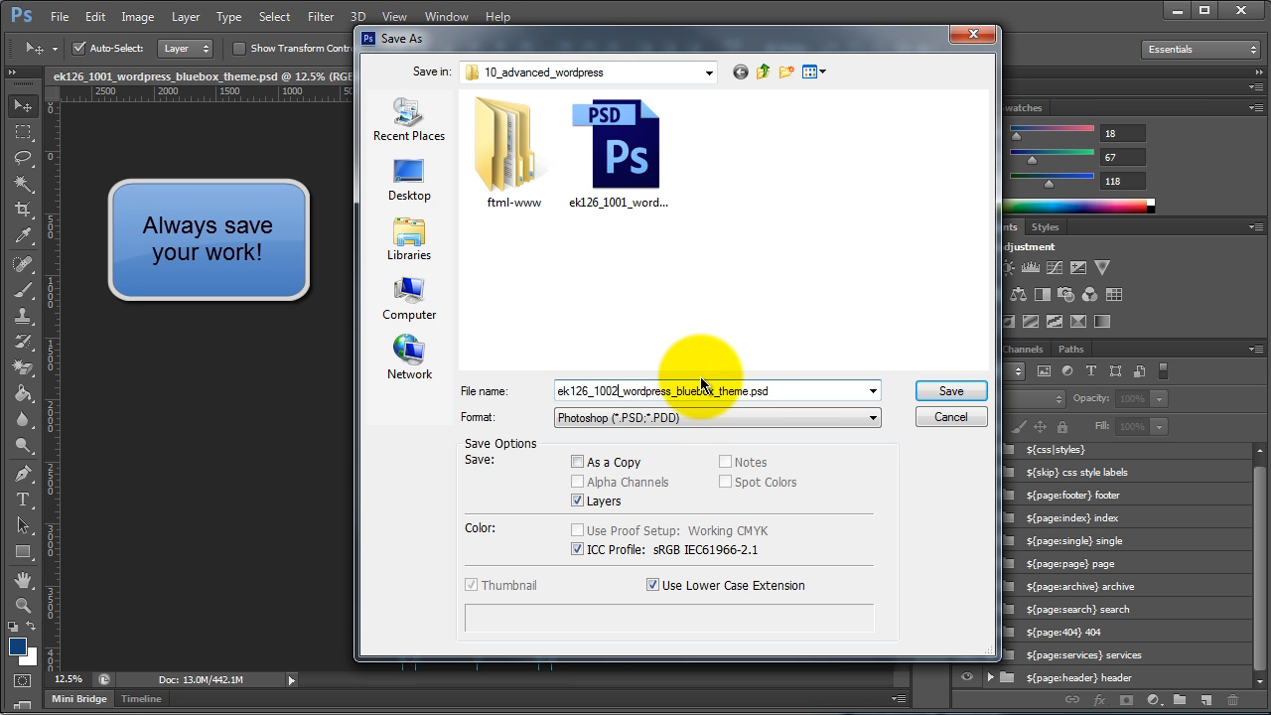
{"action": "left_click", "coordinate": [747, 391]}
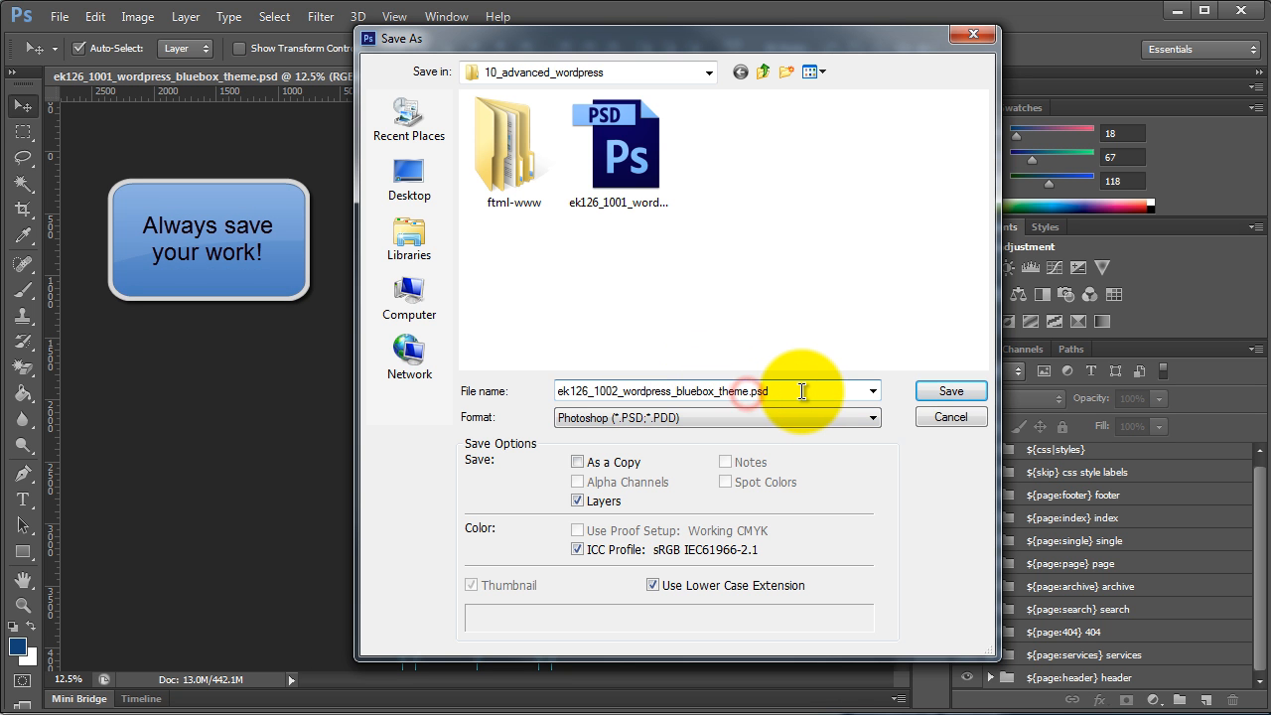
{"action": "type", "text": "_so"}
{"action": "key", "text": "Return"}
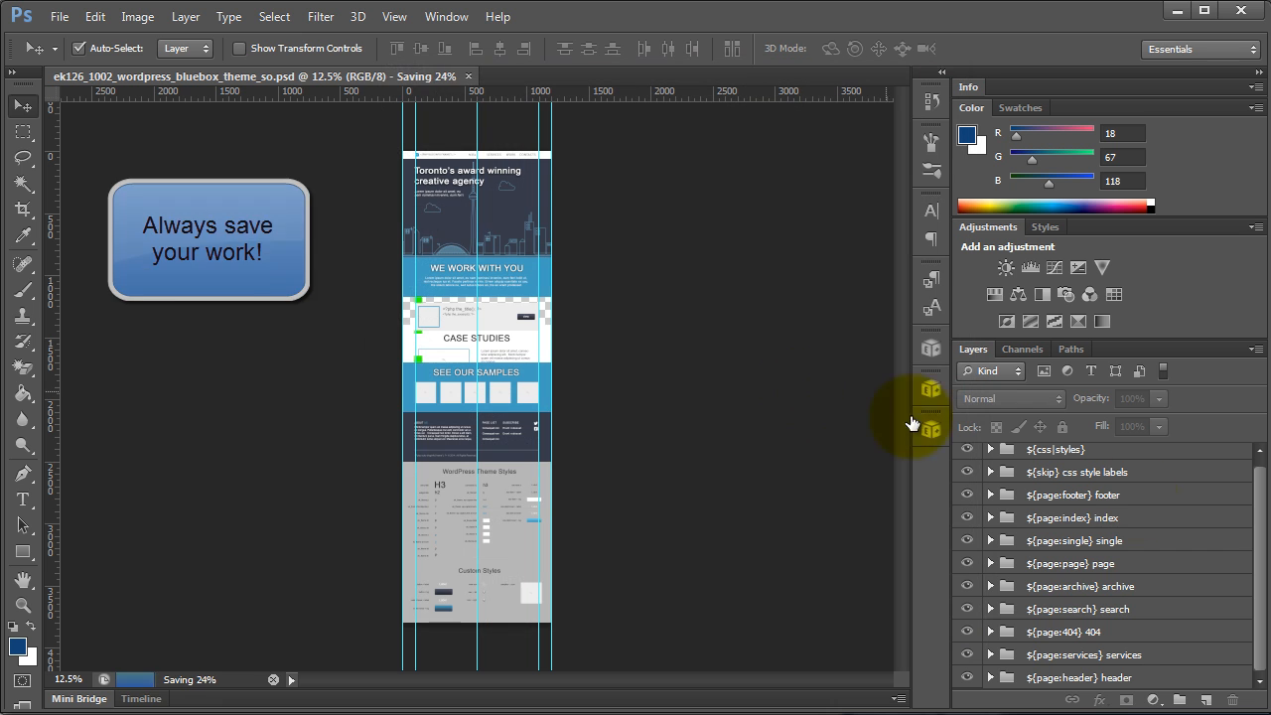
- Examine the style layers inside the ${css|styles} group and collapse the group again
{"action": "left_click", "coordinate": [1080, 601]}
{"action": "left_click", "coordinate": [1065, 681]}
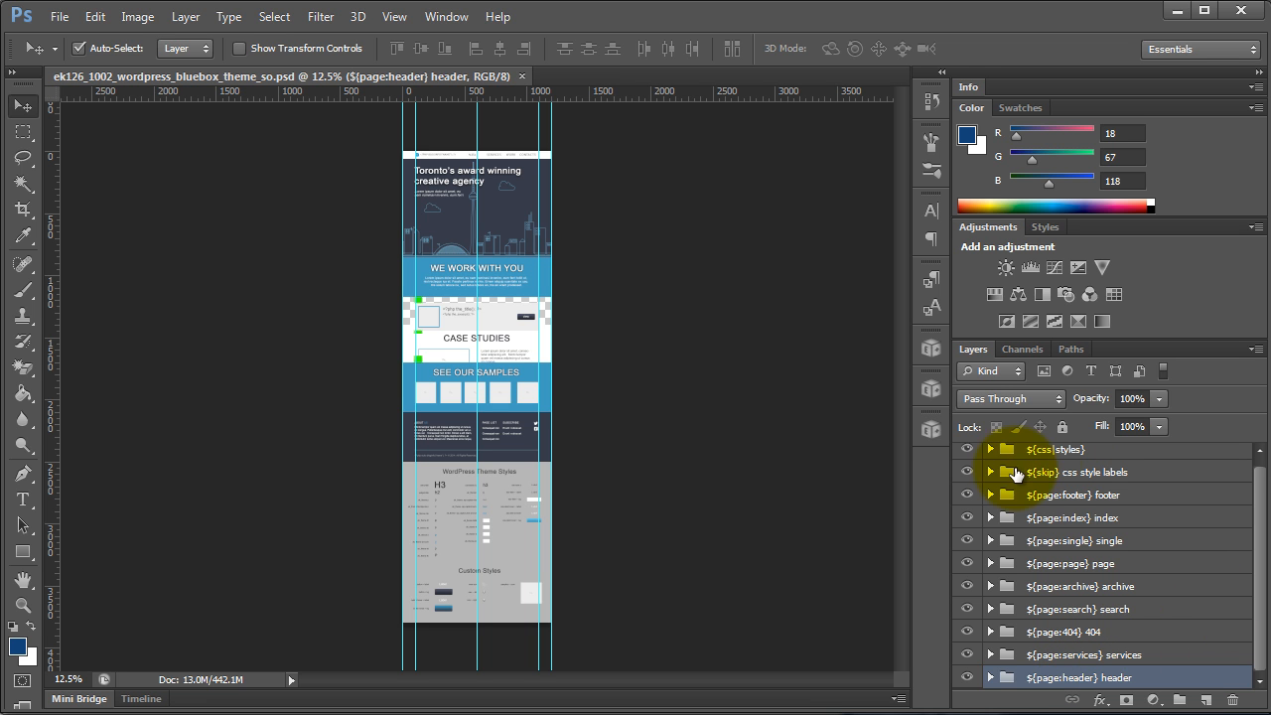
{"action": "left_click", "coordinate": [1043, 452]}
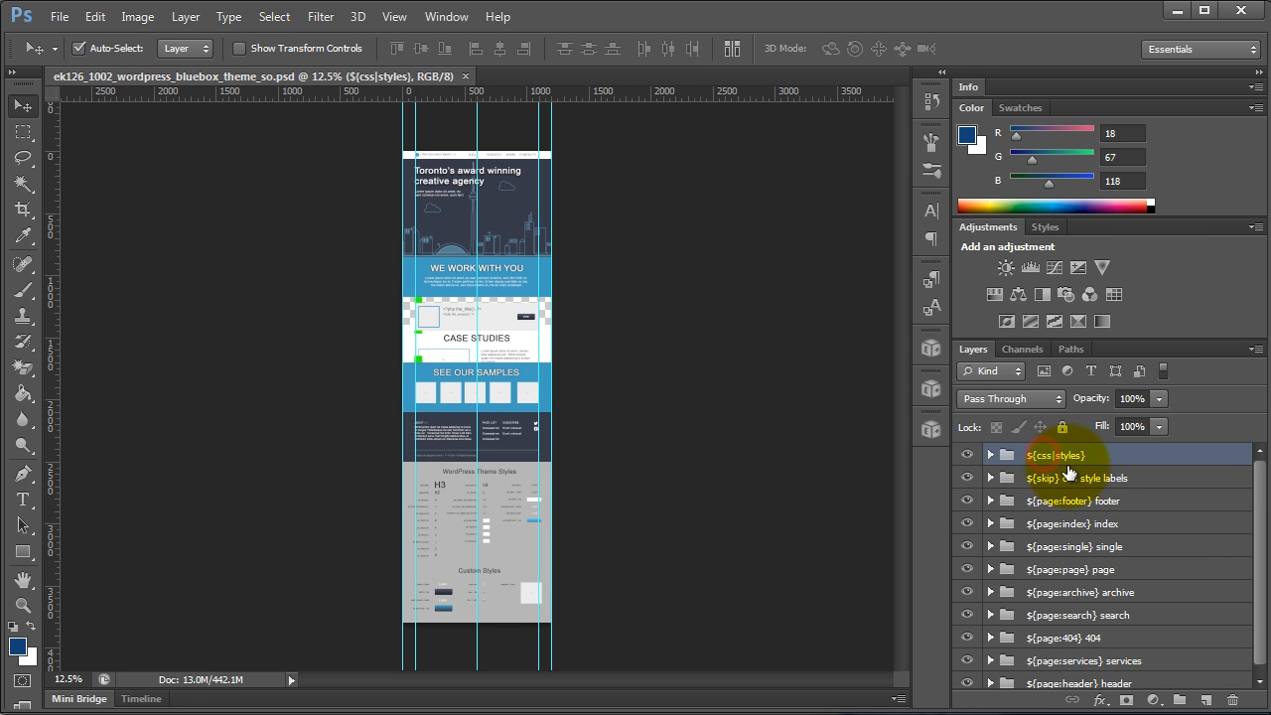
{"action": "left_click", "coordinate": [990, 456]}
{"action": "scroll", "coordinate": [1092, 636], "scroll_direction": "down", "scroll_amount": 5}
{"action": "scroll", "coordinate": [1092, 566], "scroll_direction": "up", "scroll_amount": 4}
{"action": "scroll", "coordinate": [1003, 492], "scroll_direction": "up", "scroll_amount": 2}
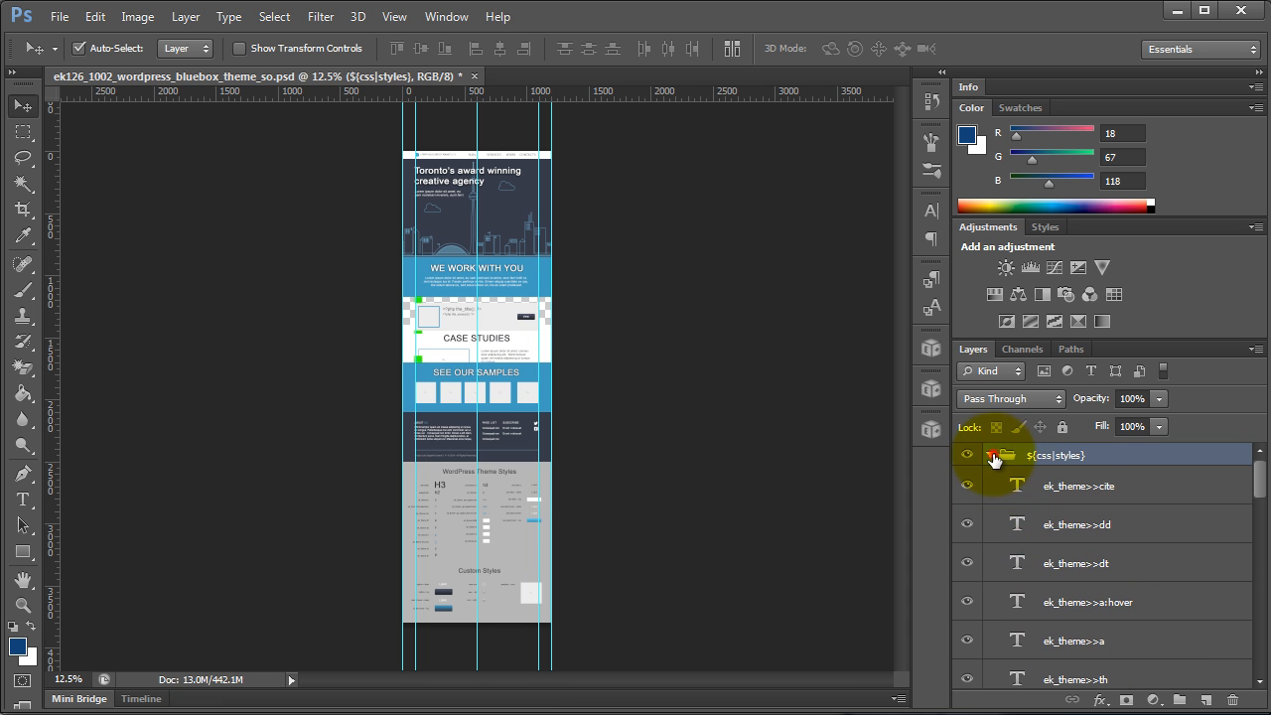
{"action": "left_click", "coordinate": [991, 455]}
- Convert the ${css|styles} group to a smart object and rename it ${obj}
{"action": "right_click", "coordinate": [1040, 457]}
{"action": "left_click", "coordinate": [1186, 578]}
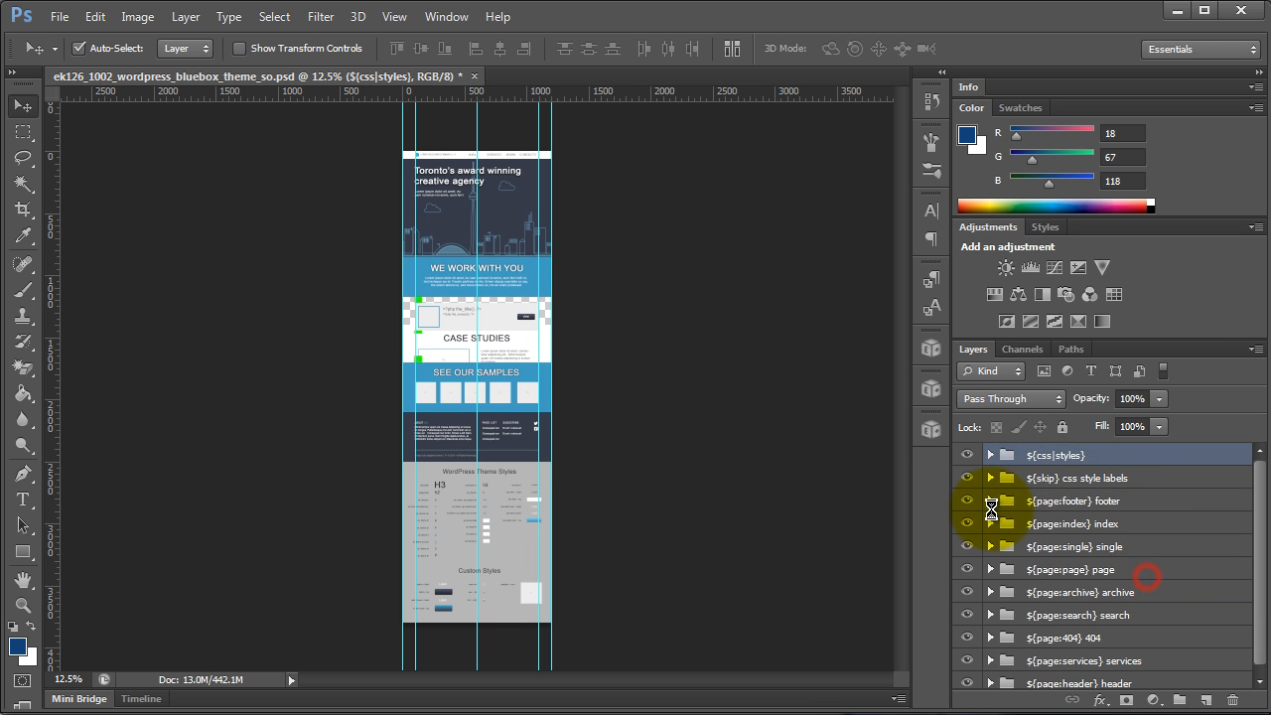
{"action": "double_click", "coordinate": [1068, 462]}
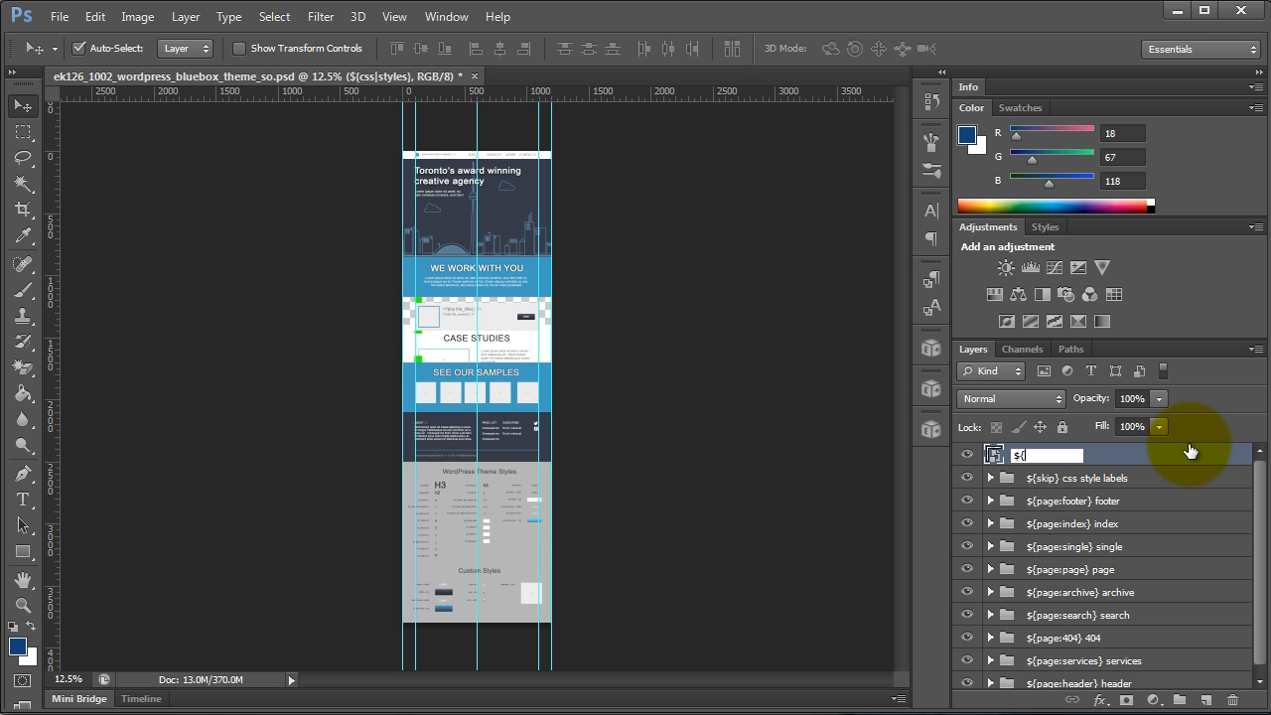
{"action": "type", "text": "${obj}"}
{"action": "key", "text": "Return"}
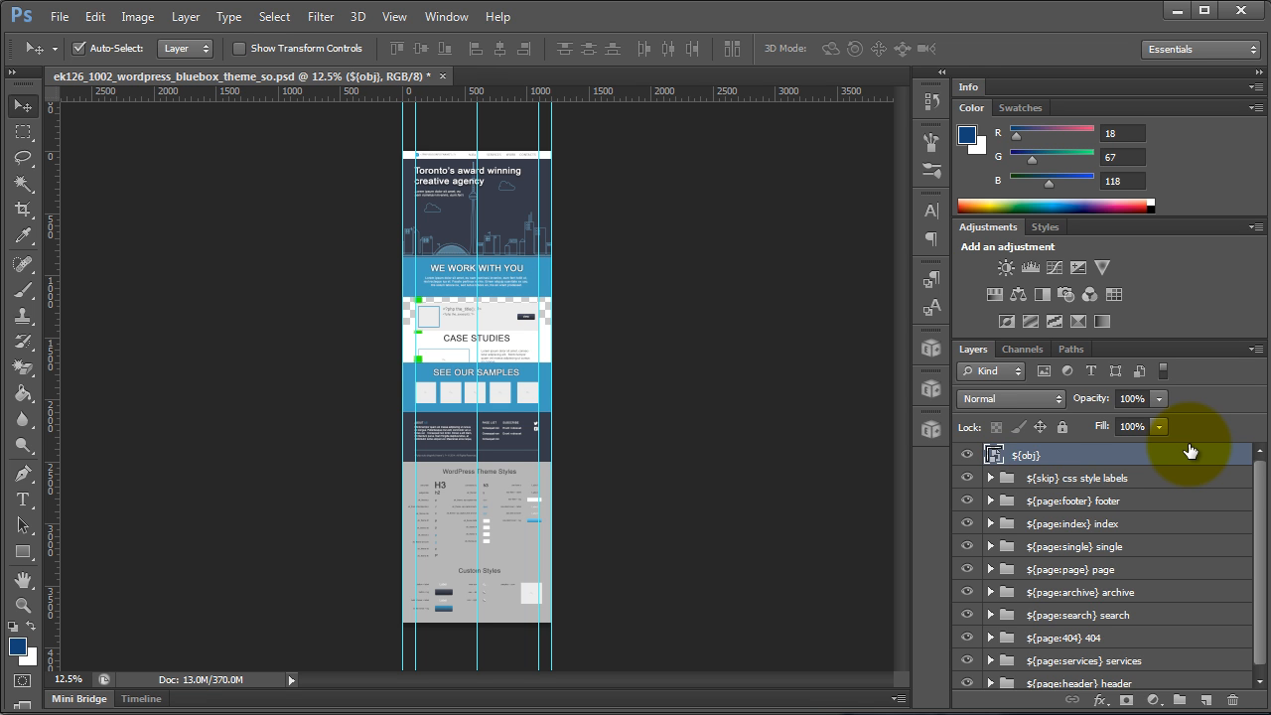
- Open the contents of the ${obj} smart object and compare them with the layer structure of the main theme document
{"action": "double_click", "coordinate": [995, 455]}
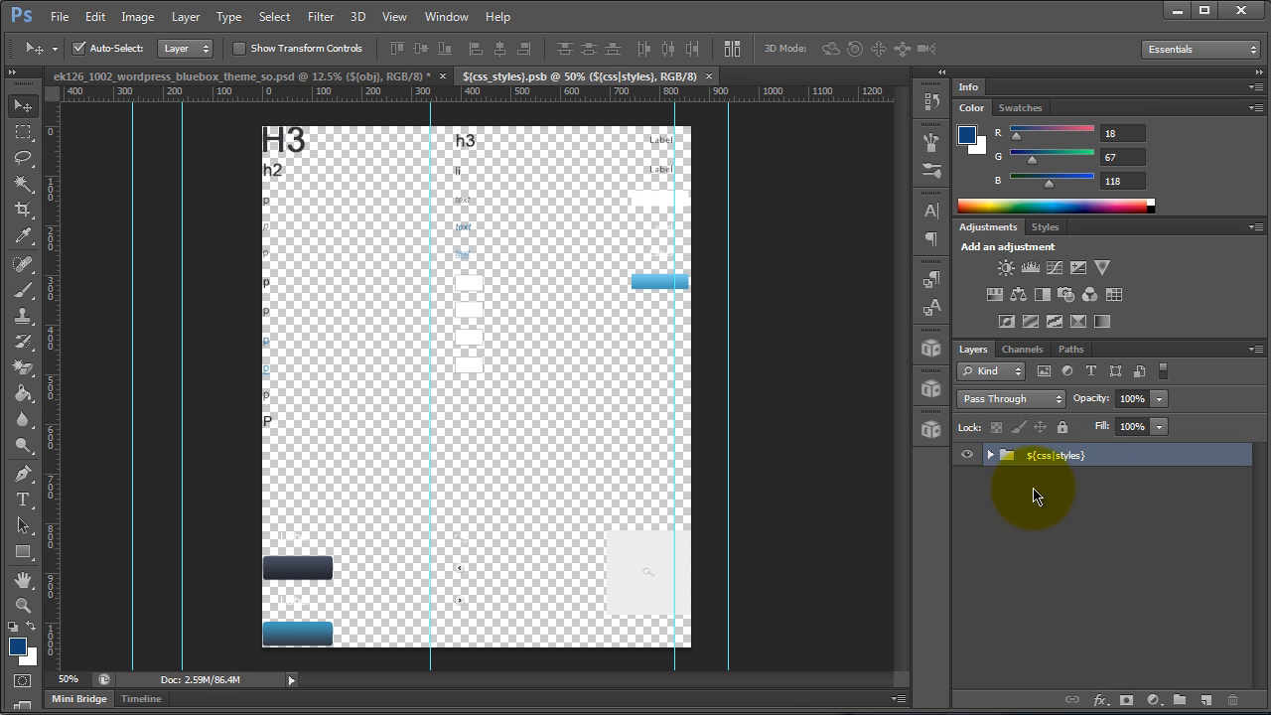
{"action": "left_click", "coordinate": [328, 76]}
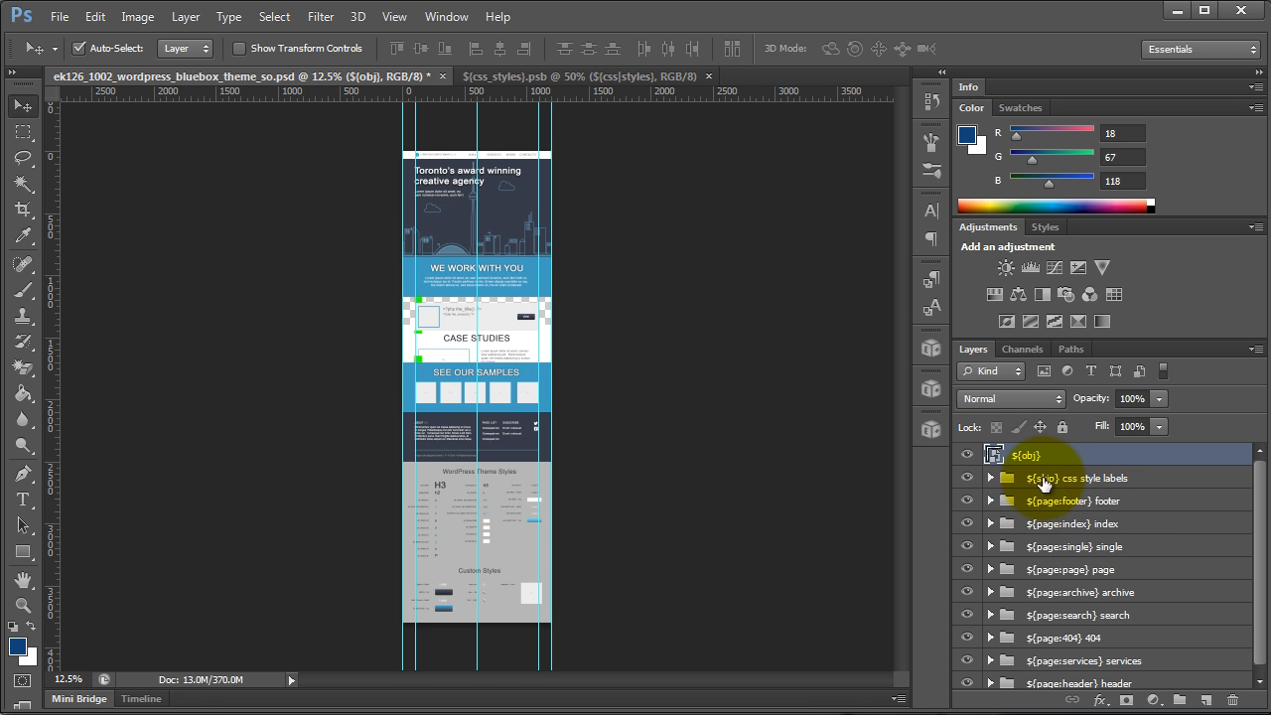
{"action": "left_click", "coordinate": [601, 75]}
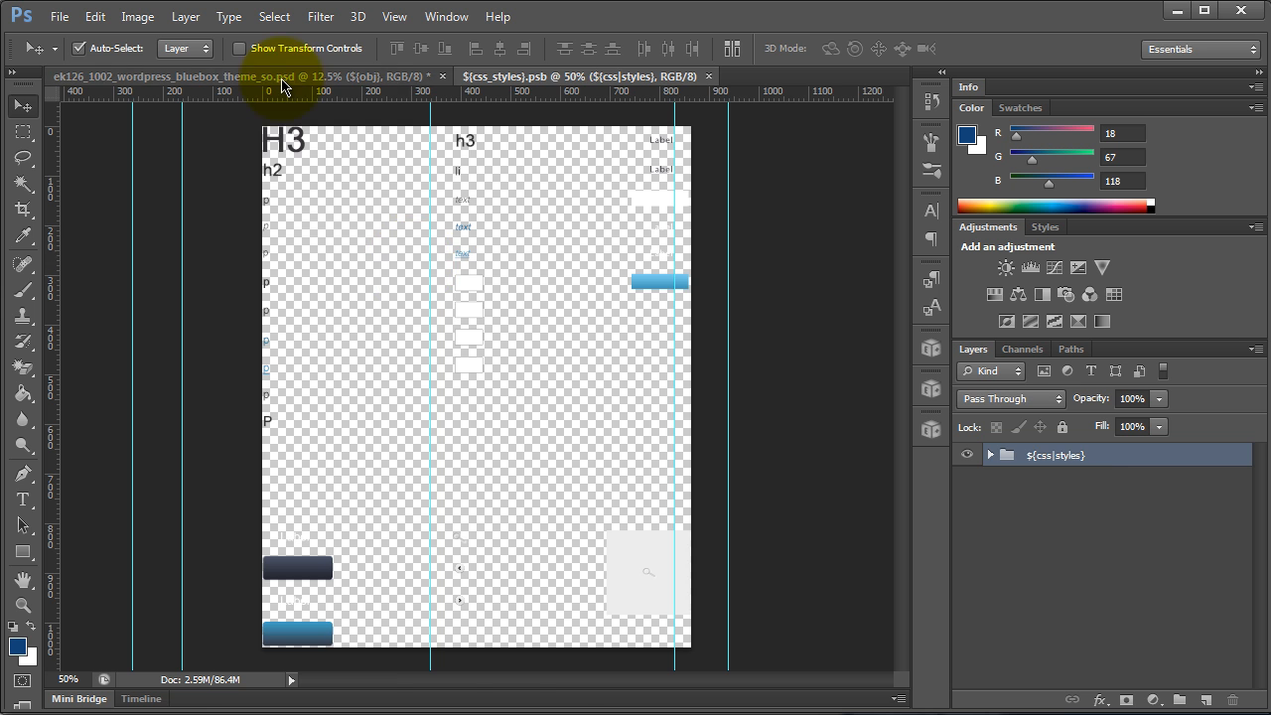
{"action": "left_click", "coordinate": [283, 76]}
{"action": "left_click", "coordinate": [1043, 480]}
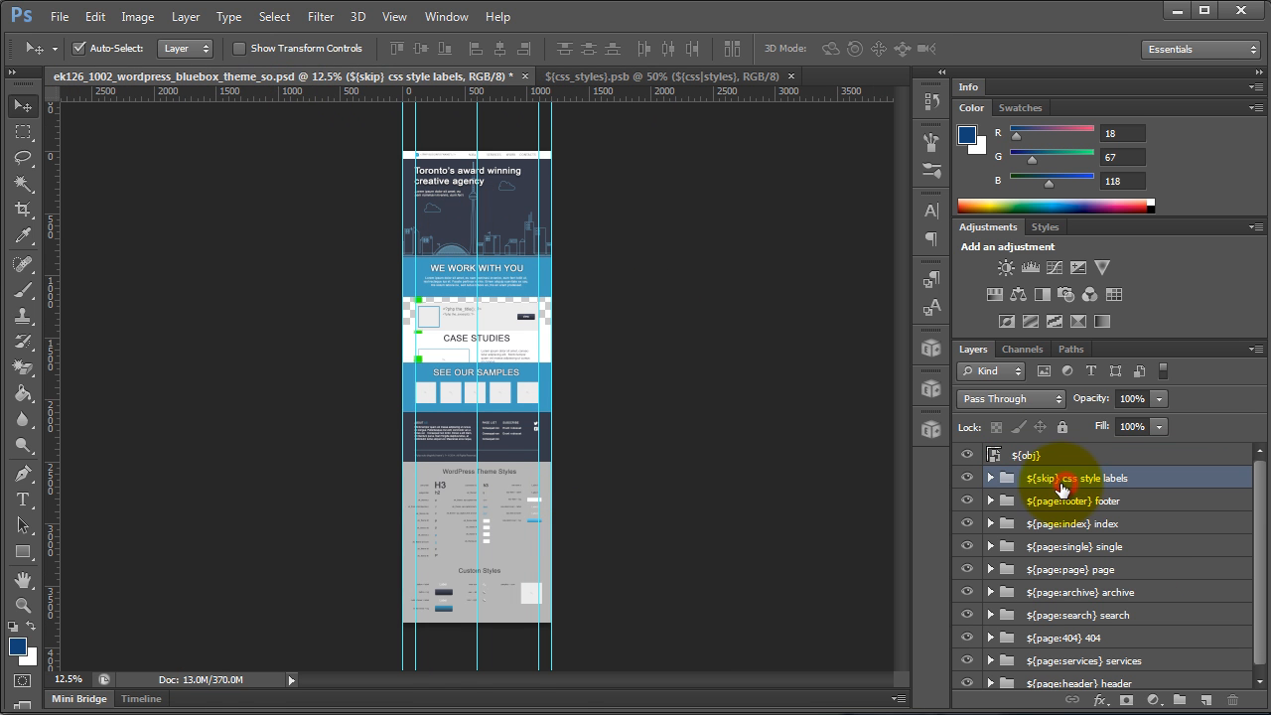
{"action": "left_click", "coordinate": [1059, 461]}
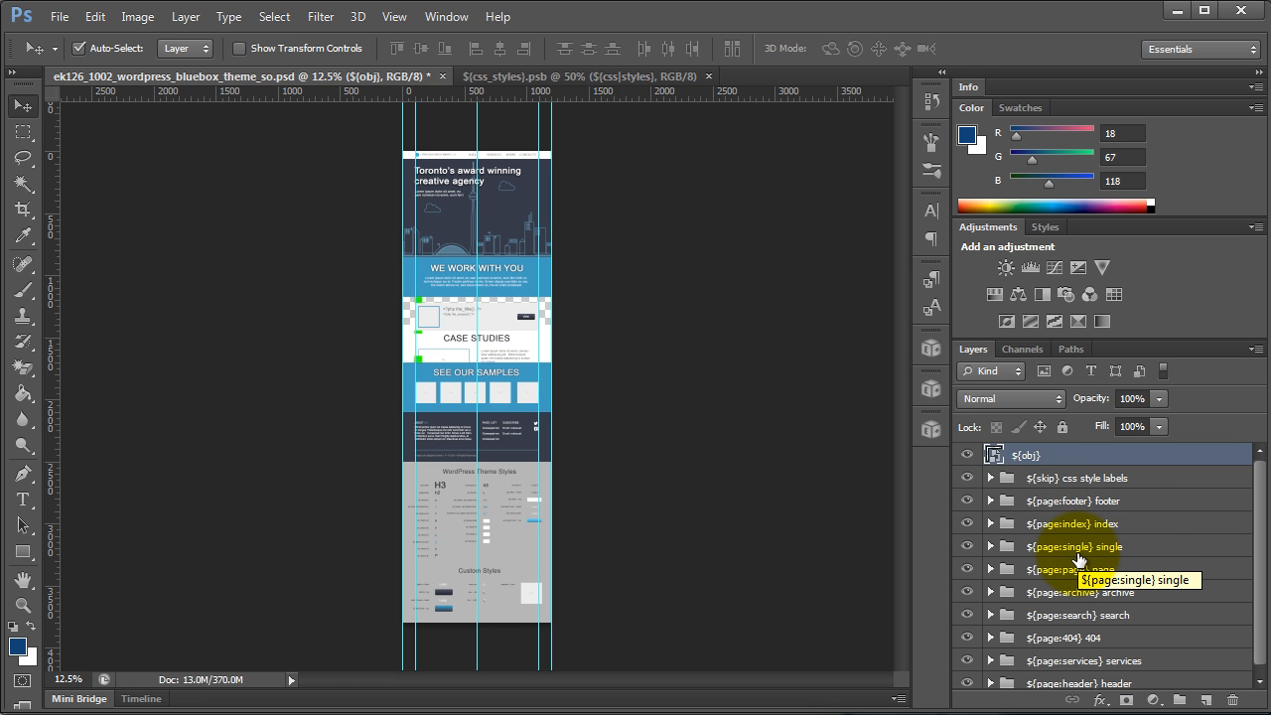
- Convert the ${skip} css style labels group to a smart object
{"action": "left_click", "coordinate": [1093, 479]}
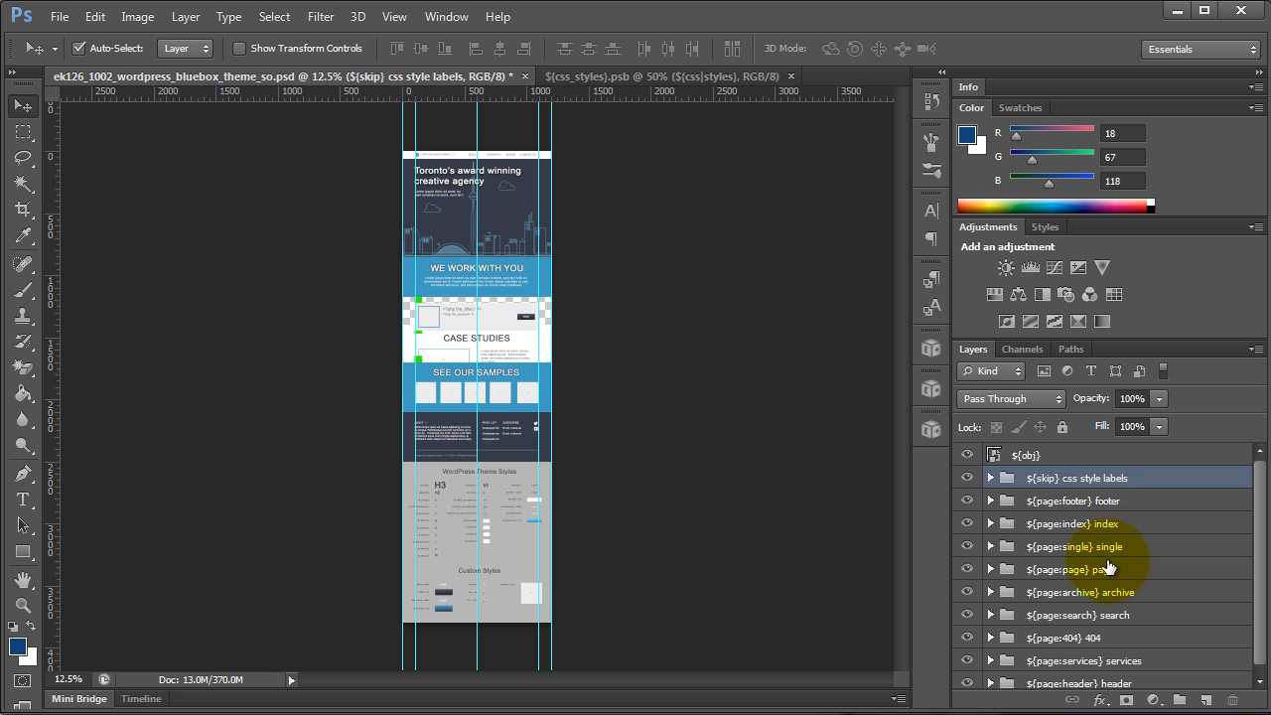
{"action": "right_click", "coordinate": [1087, 480]}
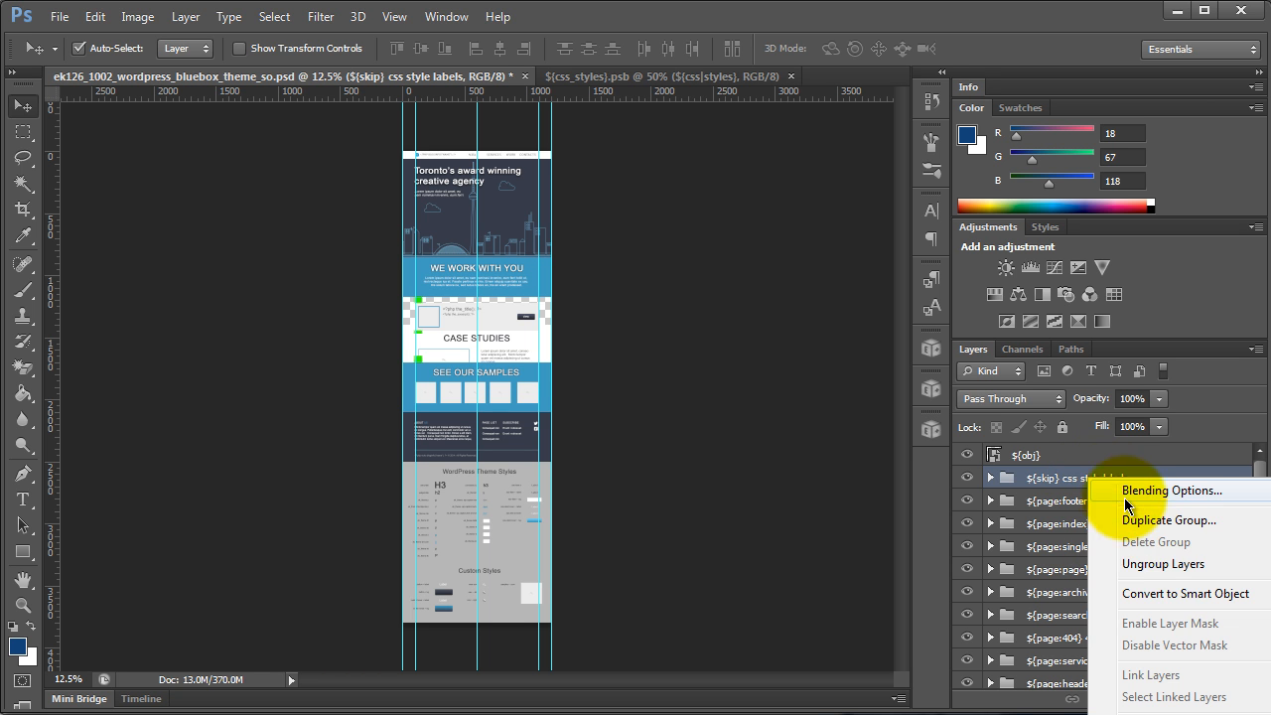
{"action": "left_click", "coordinate": [1168, 594]}
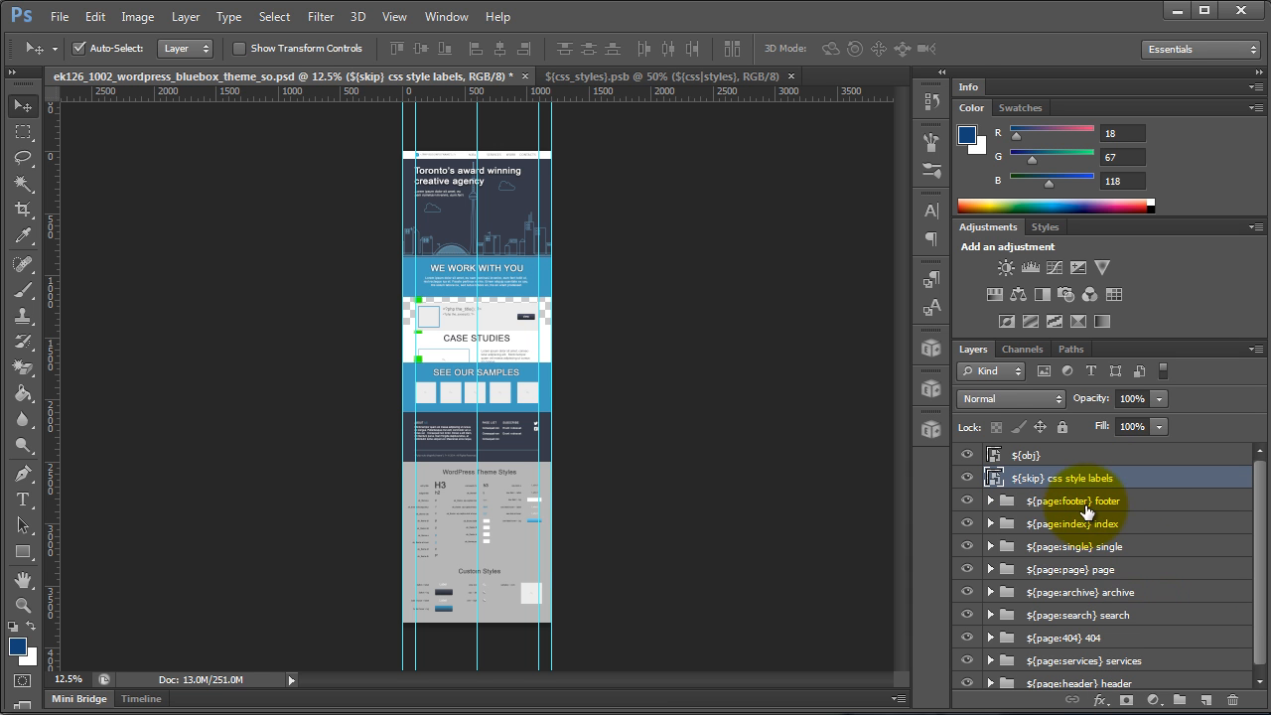
- Convert the ${page:footer} footer group to a smart object and rename it ${obj}
{"action": "left_click", "coordinate": [1081, 503]}
{"action": "right_click", "coordinate": [1081, 503]}
{"action": "left_click", "coordinate": [1152, 619]}
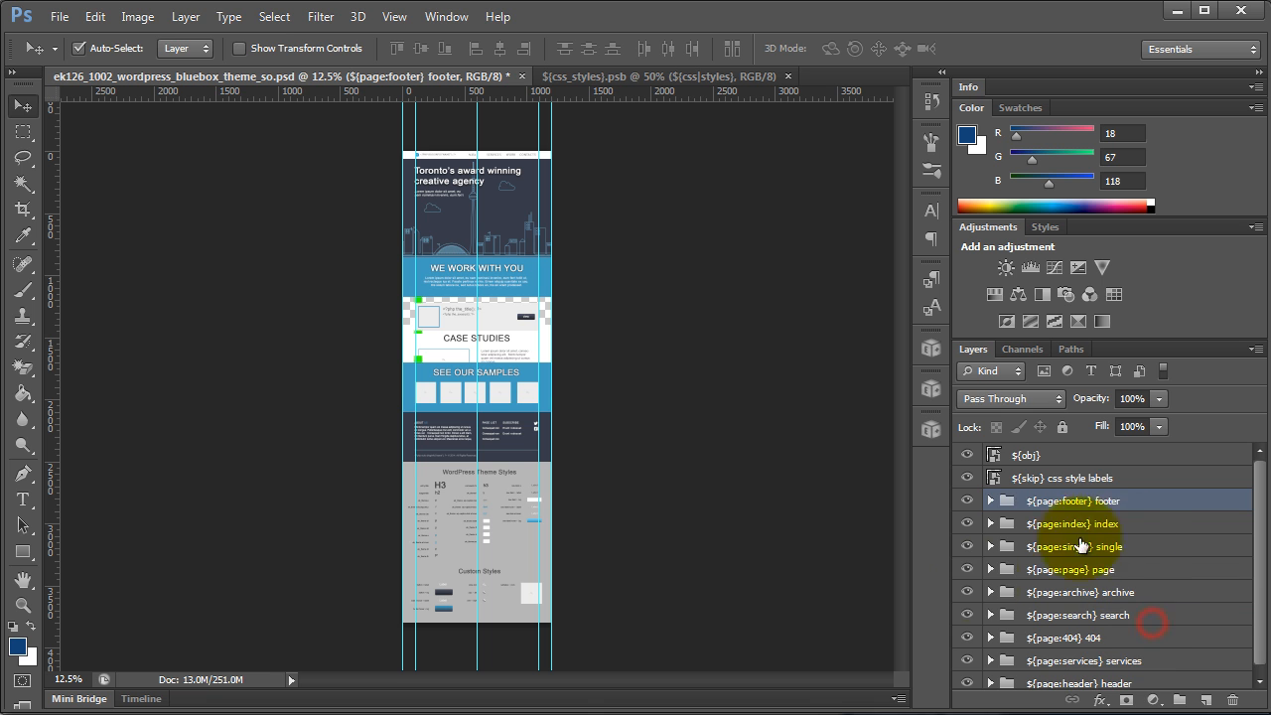
{"action": "double_click", "coordinate": [1068, 500]}
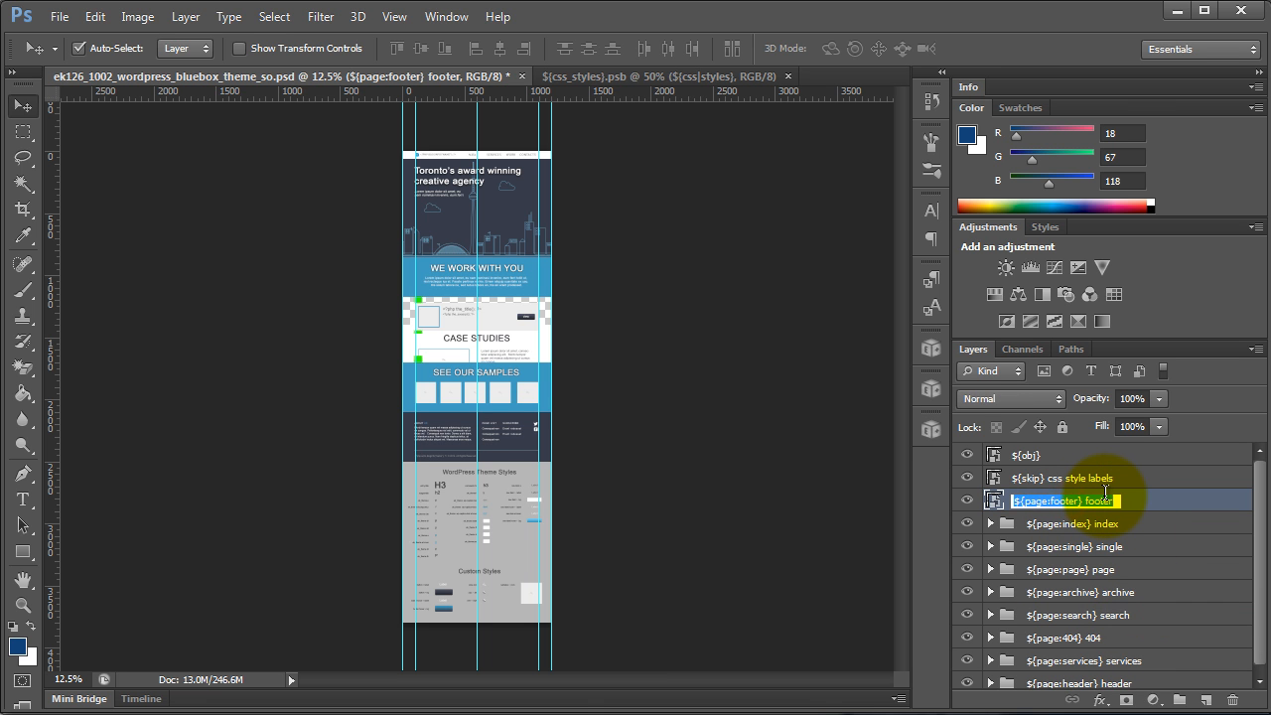
{"action": "type", "text": "${obj"}
- Convert the ${page:index} index group to a smart object and rename it ${obj}
{"action": "left_click", "coordinate": [1092, 523]}
{"action": "right_click", "coordinate": [1093, 523]}
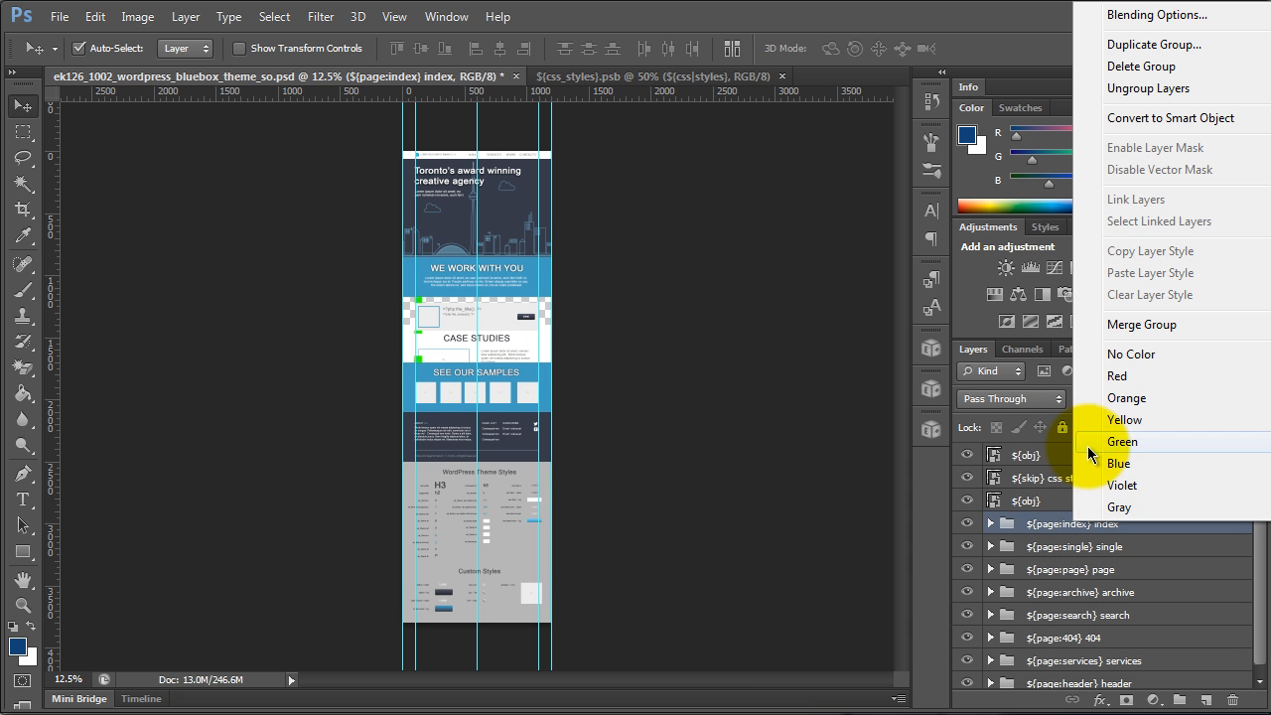
{"action": "left_click", "coordinate": [1179, 119]}
{"action": "double_click", "coordinate": [1056, 523]}
{"action": "type", "text": "${obj}"}
- Convert the ${page:single} single group to a smart object and rename it ${obj}
{"action": "left_click", "coordinate": [1077, 546]}
{"action": "right_click", "coordinate": [1064, 542]}
{"action": "left_click", "coordinate": [1227, 136]}
{"action": "double_click", "coordinate": [1061, 546]}
{"action": "type", "text": "${obj}"}
{"action": "key", "text": "Return"}
- Convert the ${page:page} page group to a smart object and rename it ${obj}
{"action": "left_click", "coordinate": [1113, 569]}
{"action": "right_click", "coordinate": [1112, 569]}
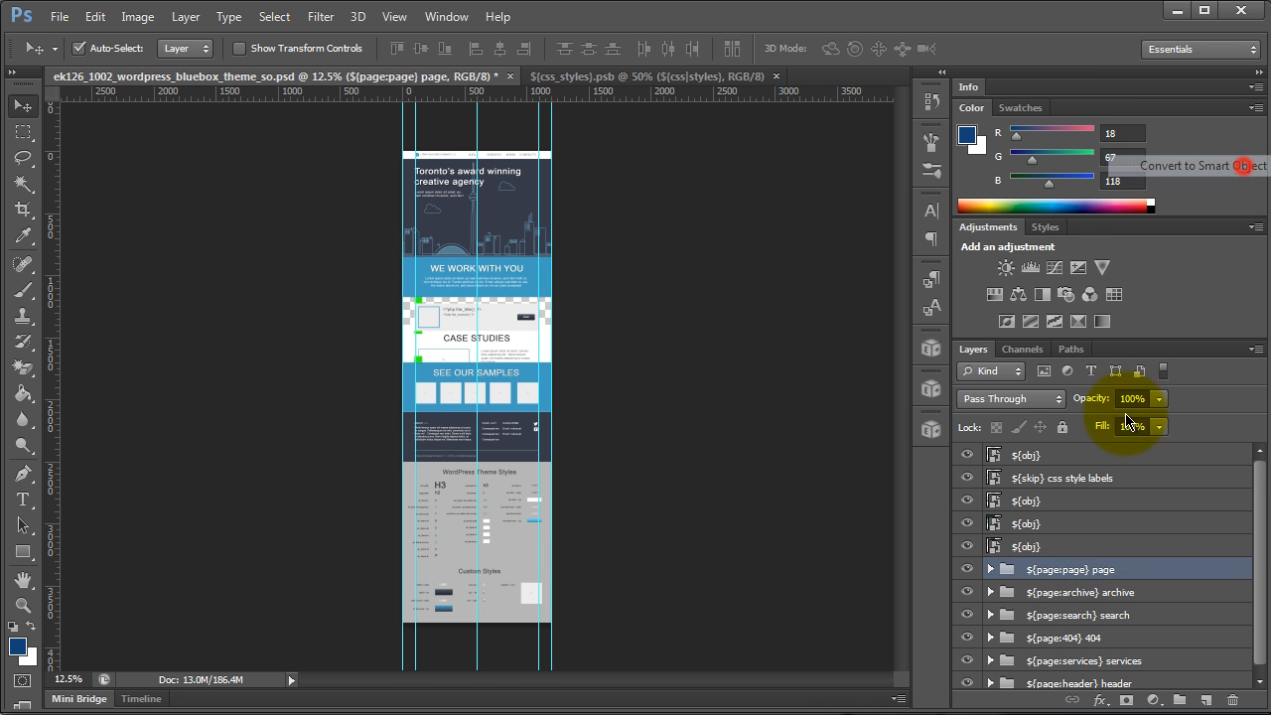
{"action": "left_click", "coordinate": [1204, 165]}
{"action": "double_click", "coordinate": [1082, 569]}
{"action": "type", "text": "${obj}"}
- Convert the ${page:archive} archive group to a smart object and rename it ${obj}
{"action": "left_click", "coordinate": [1087, 594]}
{"action": "double_click", "coordinate": [1086, 594]}
{"action": "key", "text": "Return"}
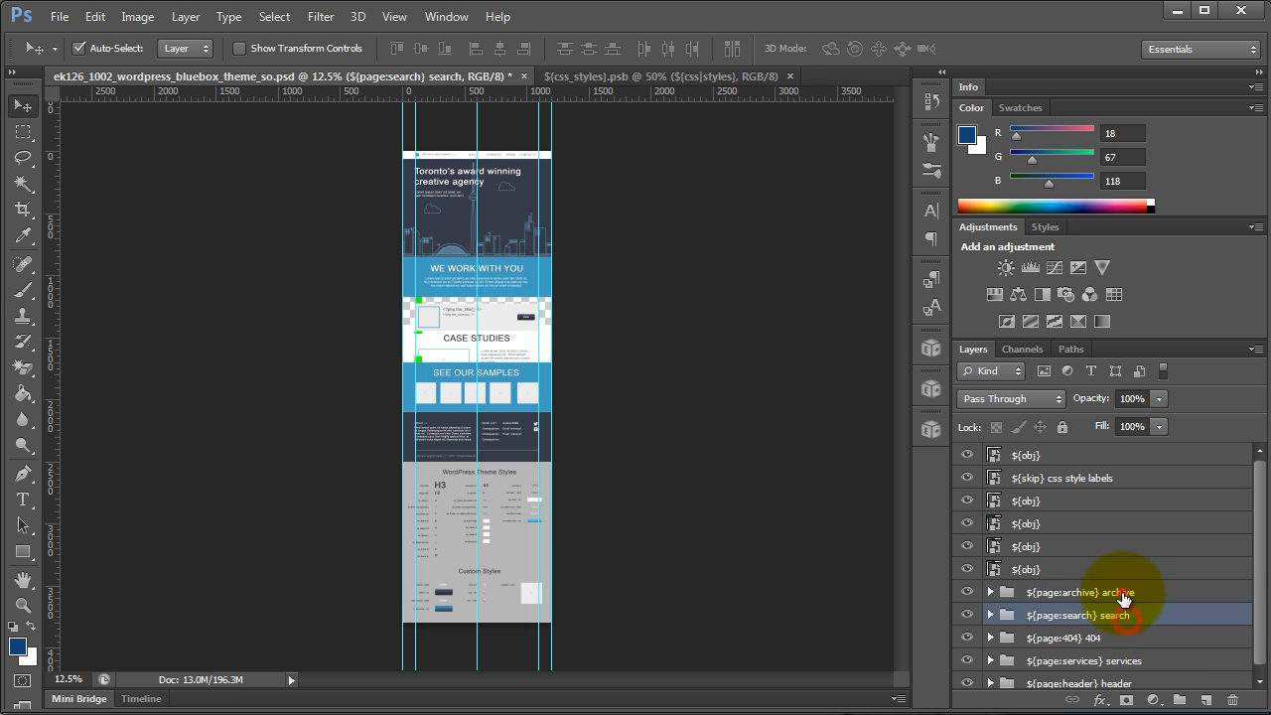
{"action": "right_click", "coordinate": [1117, 596]}
{"action": "left_click", "coordinate": [1206, 189]}
{"action": "double_click", "coordinate": [1078, 594]}
{"action": "type", "text": "${obj}"}
{"action": "key", "text": "Return"}
- Convert the ${page:search} search group to a smart object and rename it ${obj}
{"action": "right_click", "coordinate": [1083, 619]}
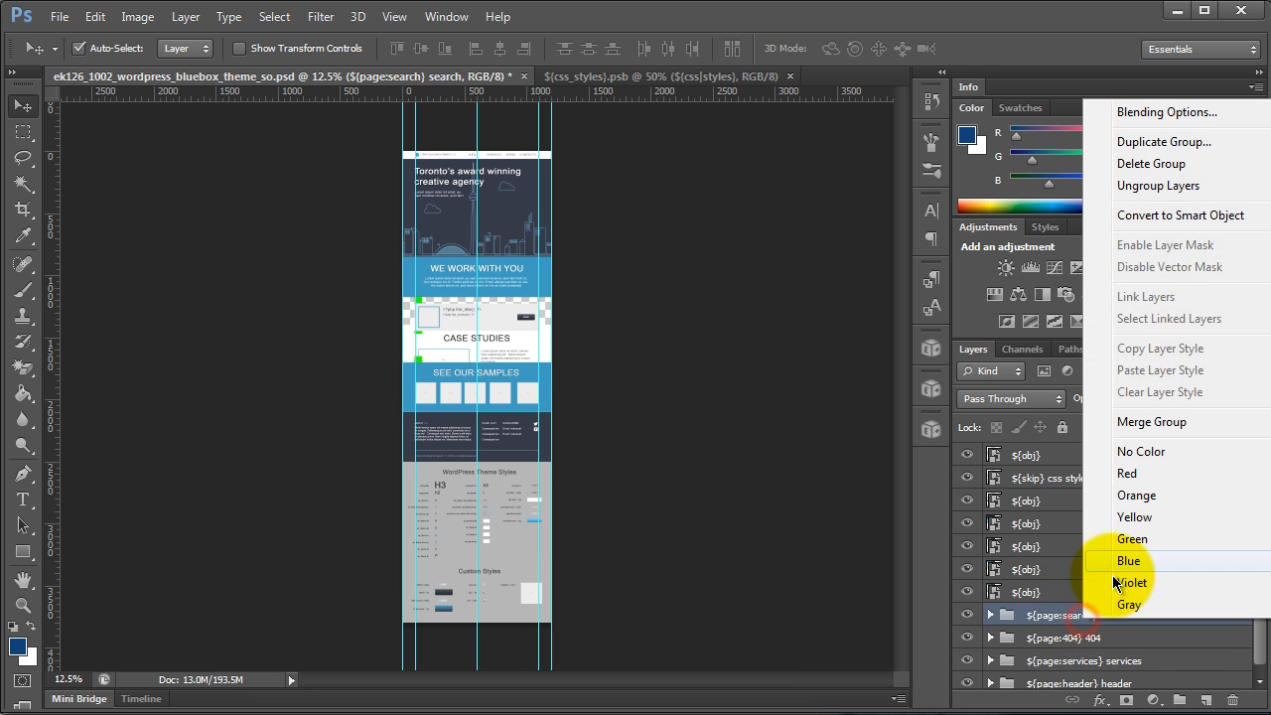
{"action": "left_click", "coordinate": [1180, 214]}
{"action": "double_click", "coordinate": [1048, 615]}
{"action": "type", "text": "${obj}"}
{"action": "key", "text": "Return"}
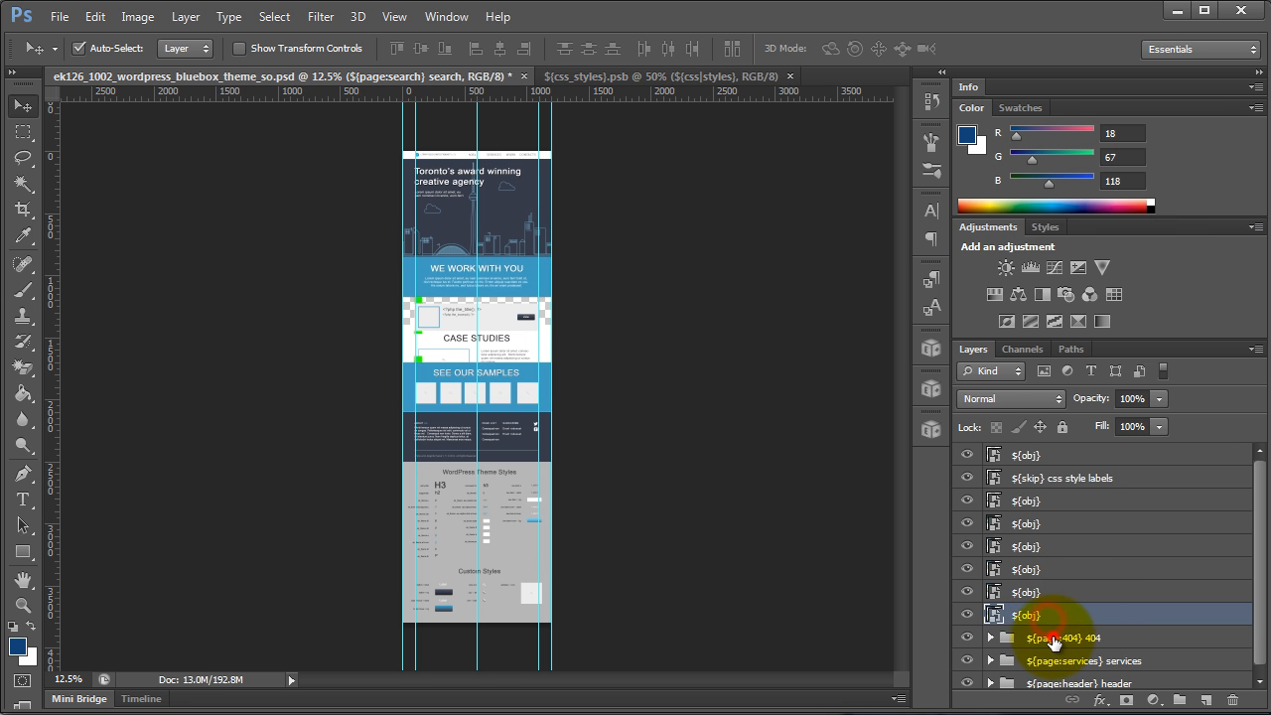
- Convert the ${page:404} 404 group to a smart object and rename it ${obj}
{"action": "right_click", "coordinate": [1055, 638]}
{"action": "left_click", "coordinate": [1155, 232]}
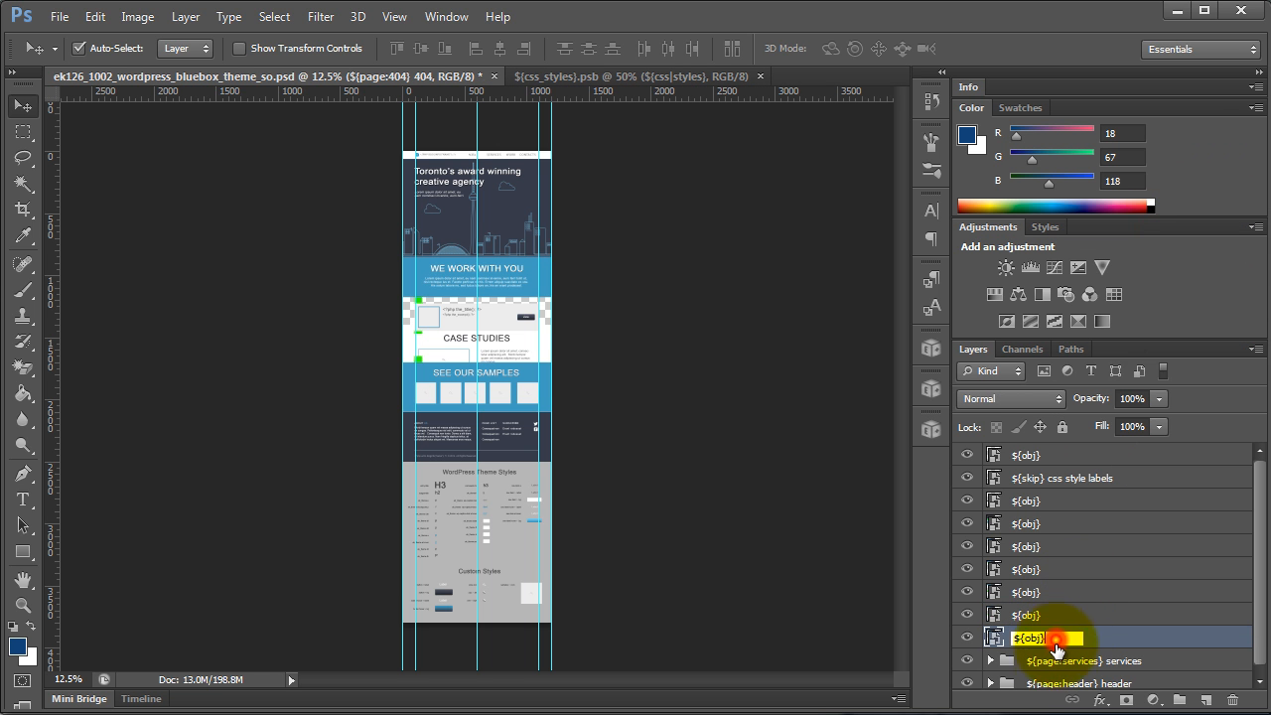
{"action": "type", "text": "${obj}"}
{"action": "key", "text": "Return"}
- Convert the ${page:services} services group to a smart object and rename it ${obj}
{"action": "right_click", "coordinate": [1052, 660]}
{"action": "double_click", "coordinate": [1057, 659]}
{"action": "type", "text": "${obj}"}
{"action": "left_click", "coordinate": [1143, 640]}
- Convert the ${page:header} header group to a smart object and rename it ${obj}
{"action": "scroll", "coordinate": [1140, 656], "scroll_direction": "down", "scroll_amount": 1}
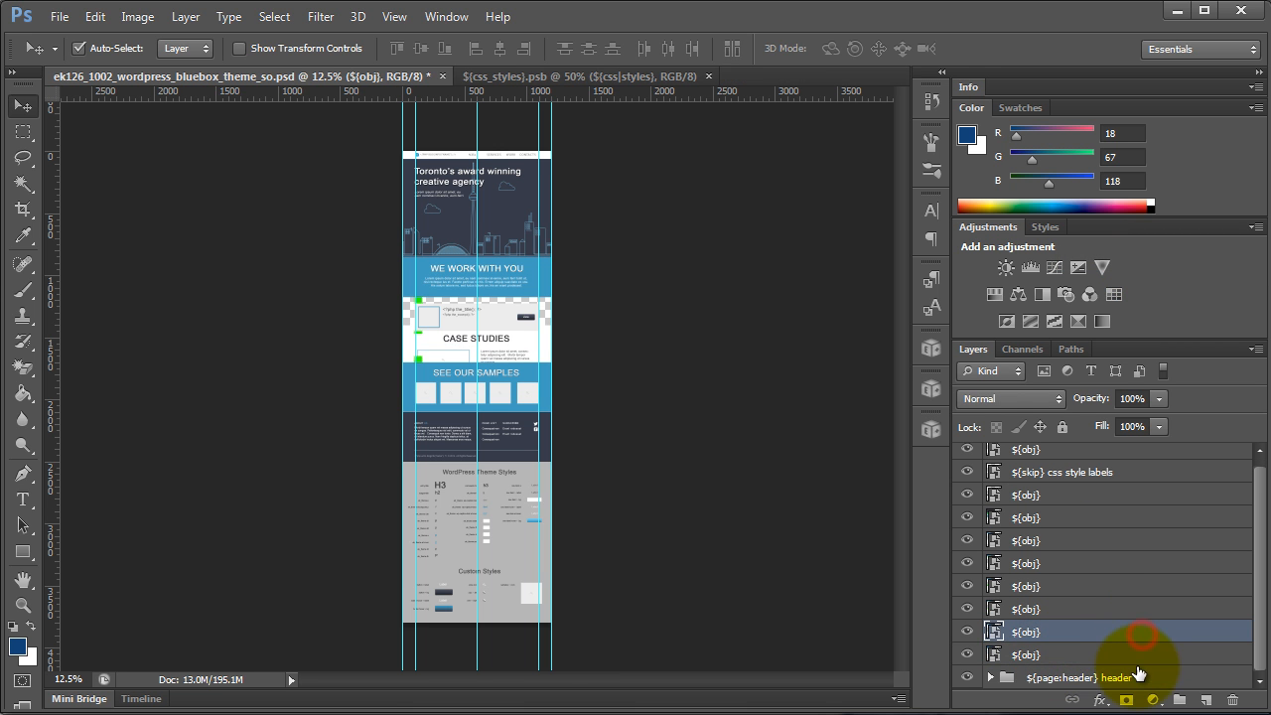
{"action": "right_click", "coordinate": [1089, 684]}
{"action": "left_click", "coordinate": [1182, 266]}
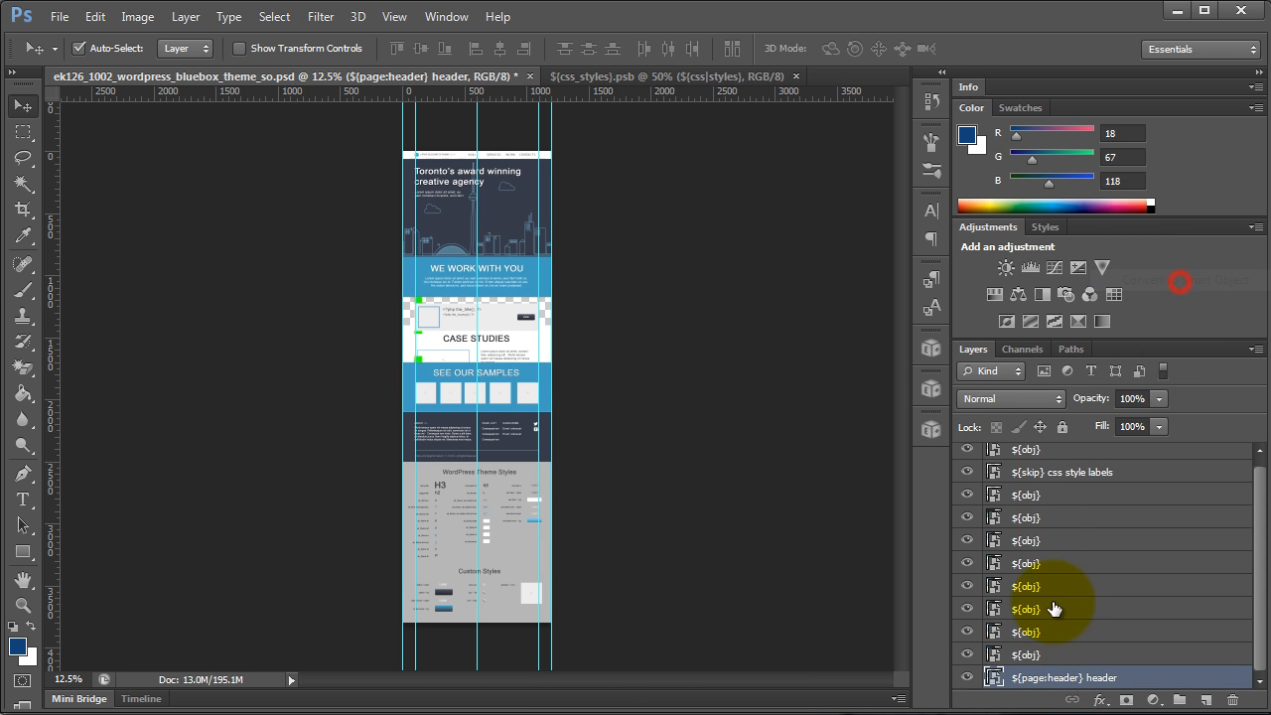
{"action": "left_click", "coordinate": [1086, 562]}
{"action": "left_click", "coordinate": [1094, 673]}
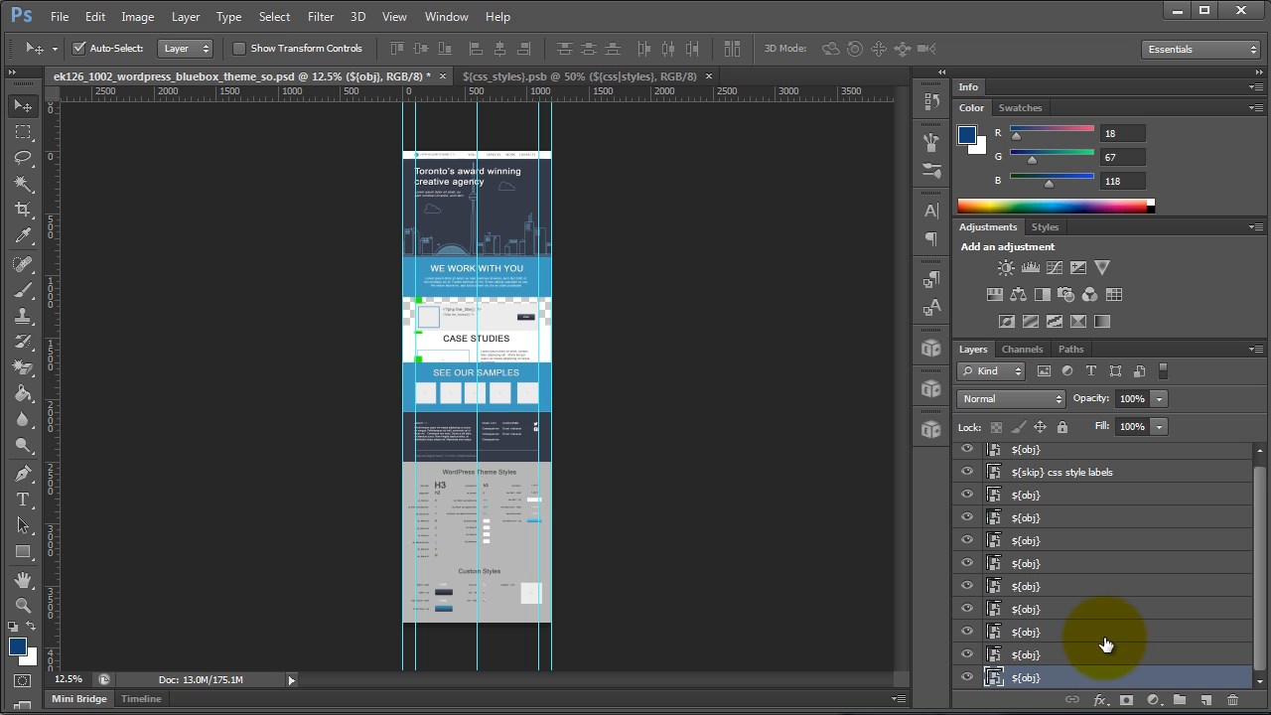
- Save the main theme document and close the separate css styles smart object document
{"action": "scroll", "coordinate": [1112, 638], "scroll_direction": "up", "scroll_amount": 1}
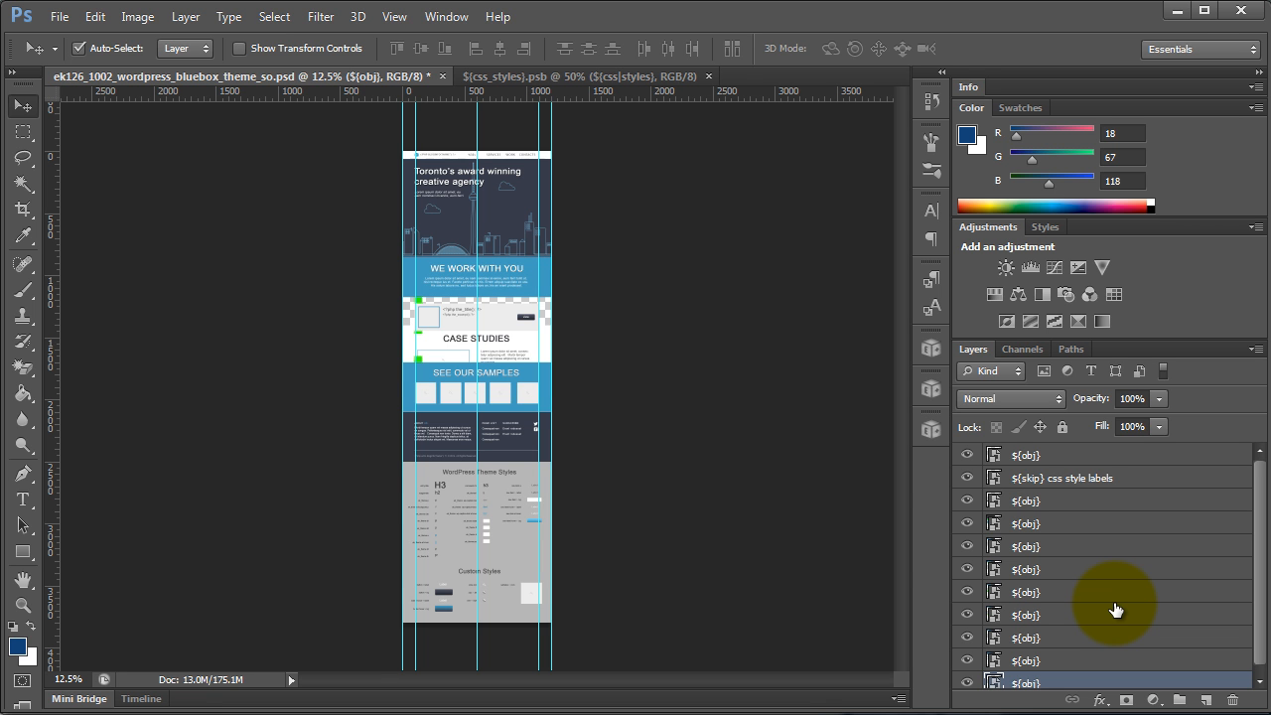
{"action": "key", "text": "ctrl+s"}
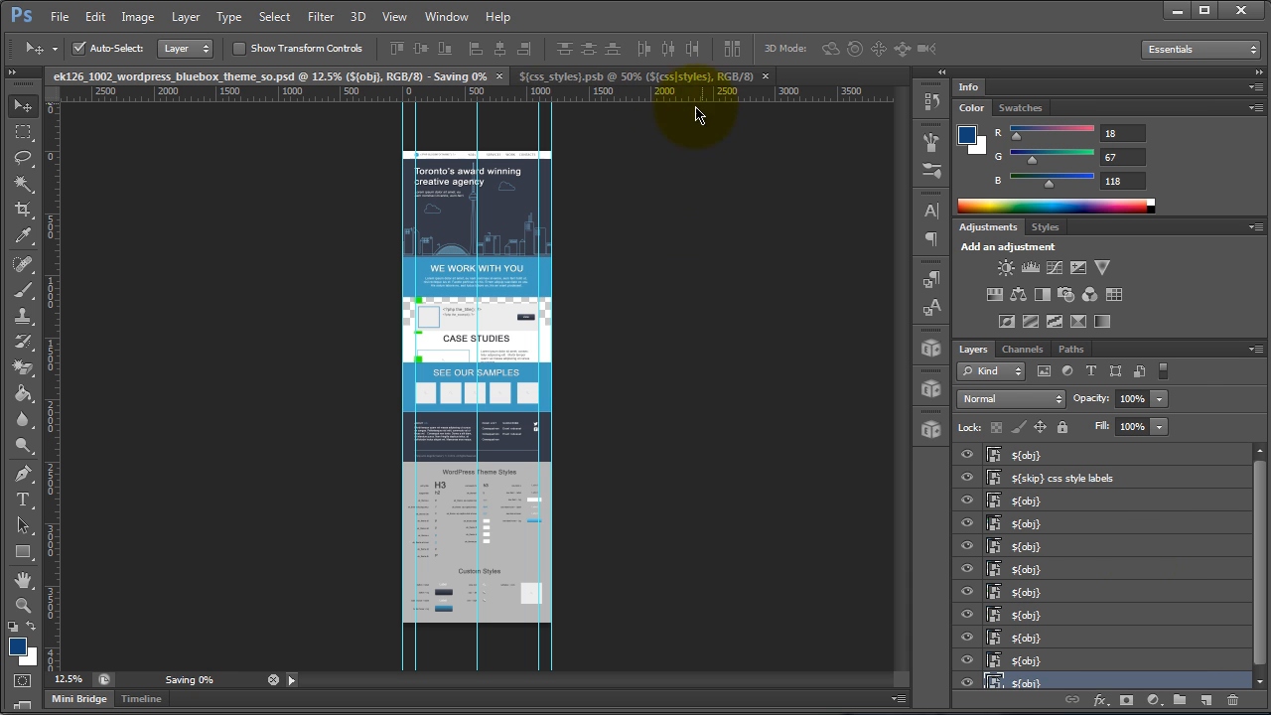
{"action": "left_click", "coordinate": [700, 76]}
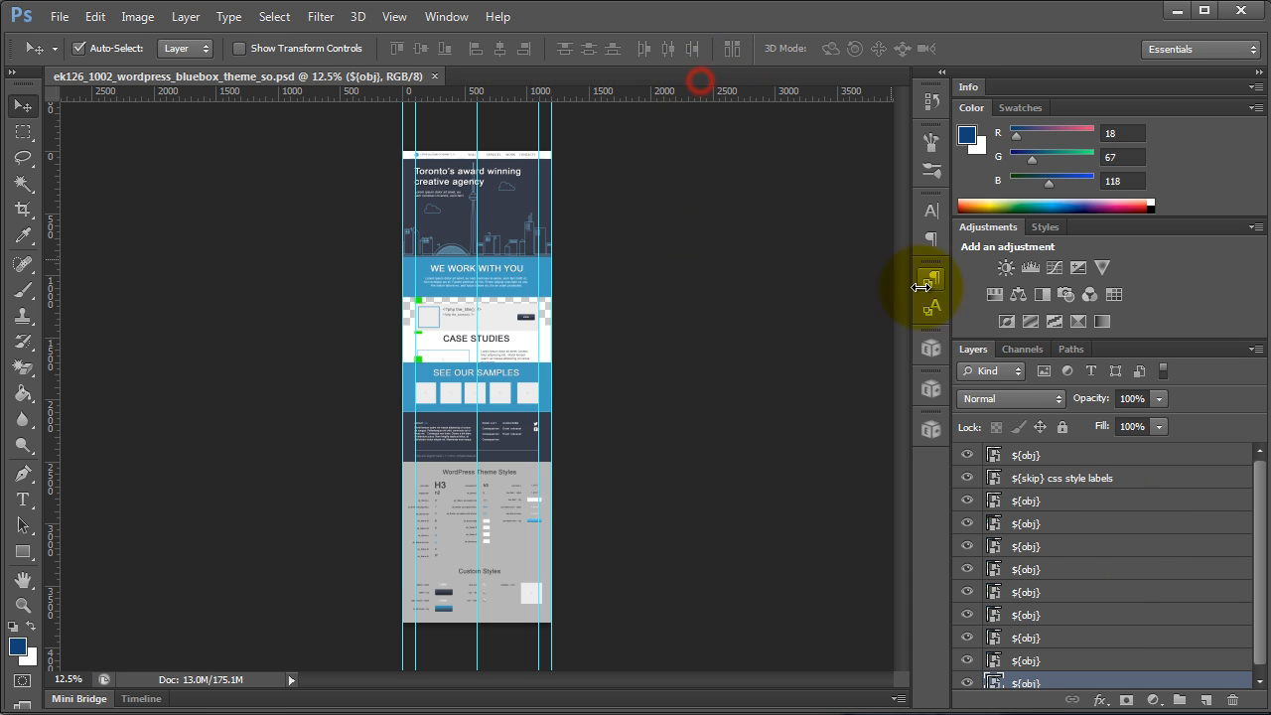
{"action": "left_click", "coordinate": [1096, 616]}
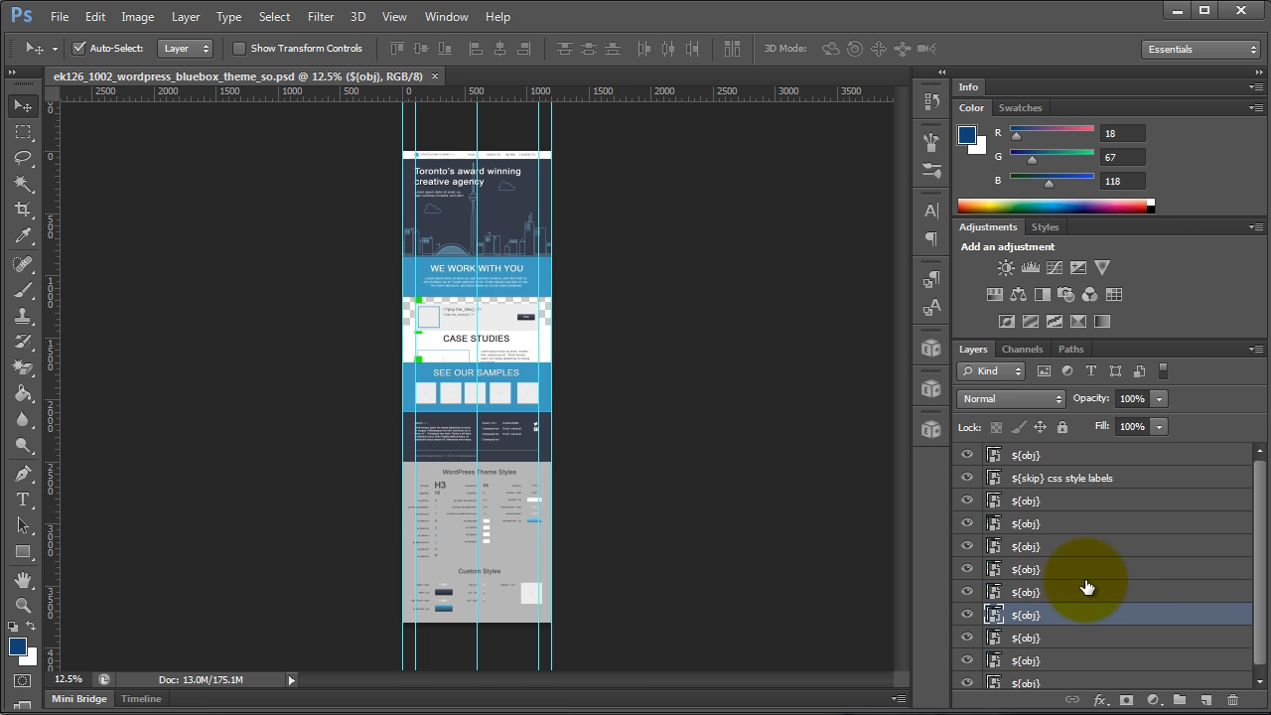
{"action": "left_click", "coordinate": [1084, 656]}
{"action": "left_click", "coordinate": [1075, 455], "text": "shift"}
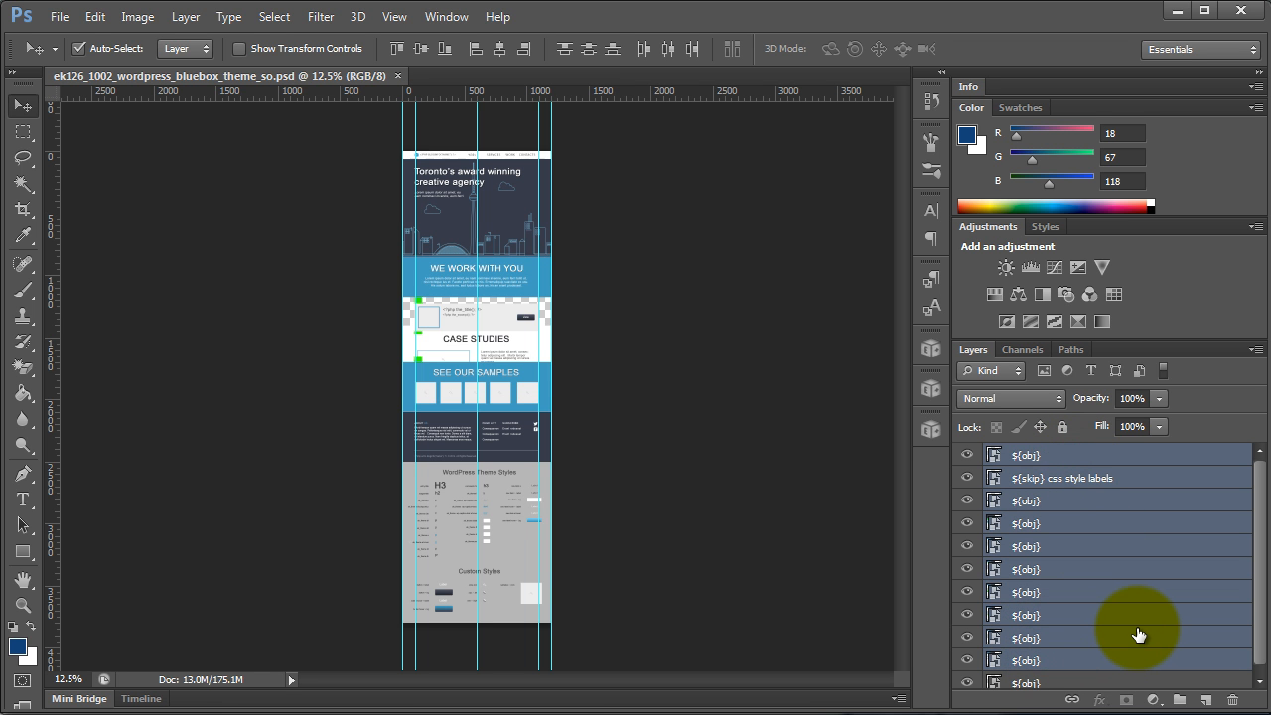
{"action": "left_click", "coordinate": [1120, 593]}
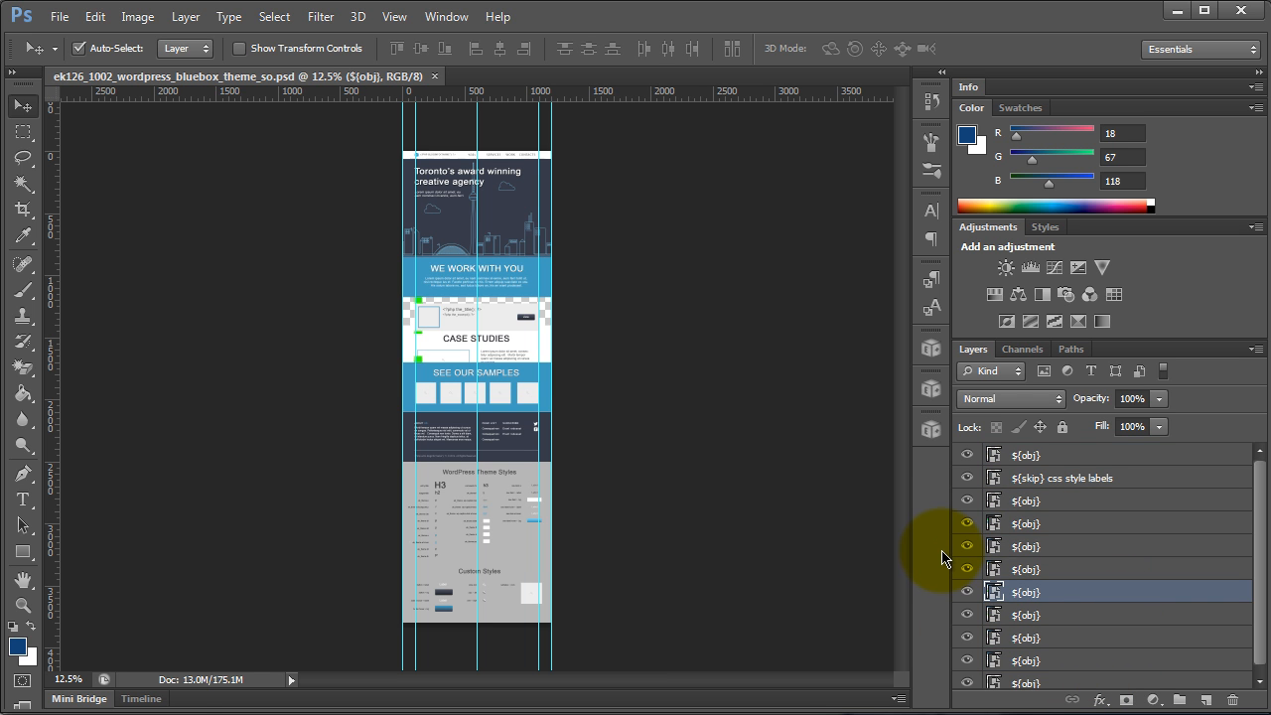
- Export the theme document with Export Kit as WordPress output with images included, and dismiss the completion alert
{"action": "left_click", "coordinate": [931, 431]}
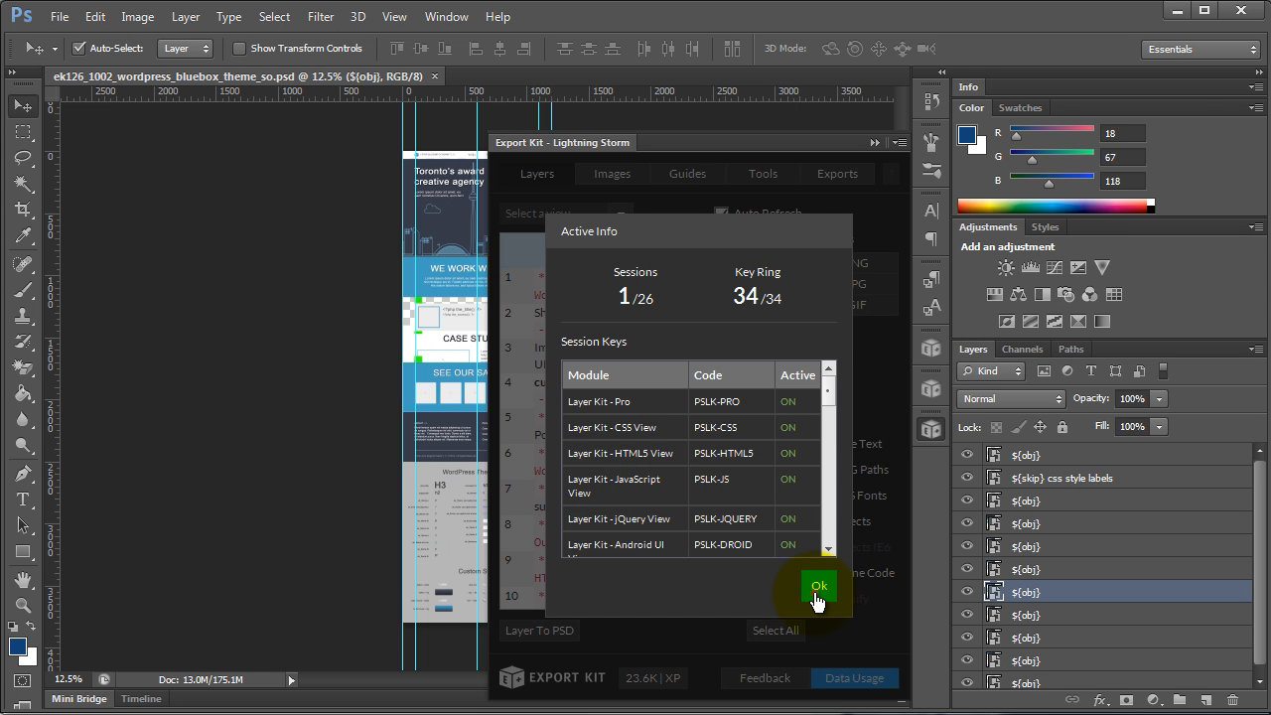
{"action": "left_click", "coordinate": [815, 594]}
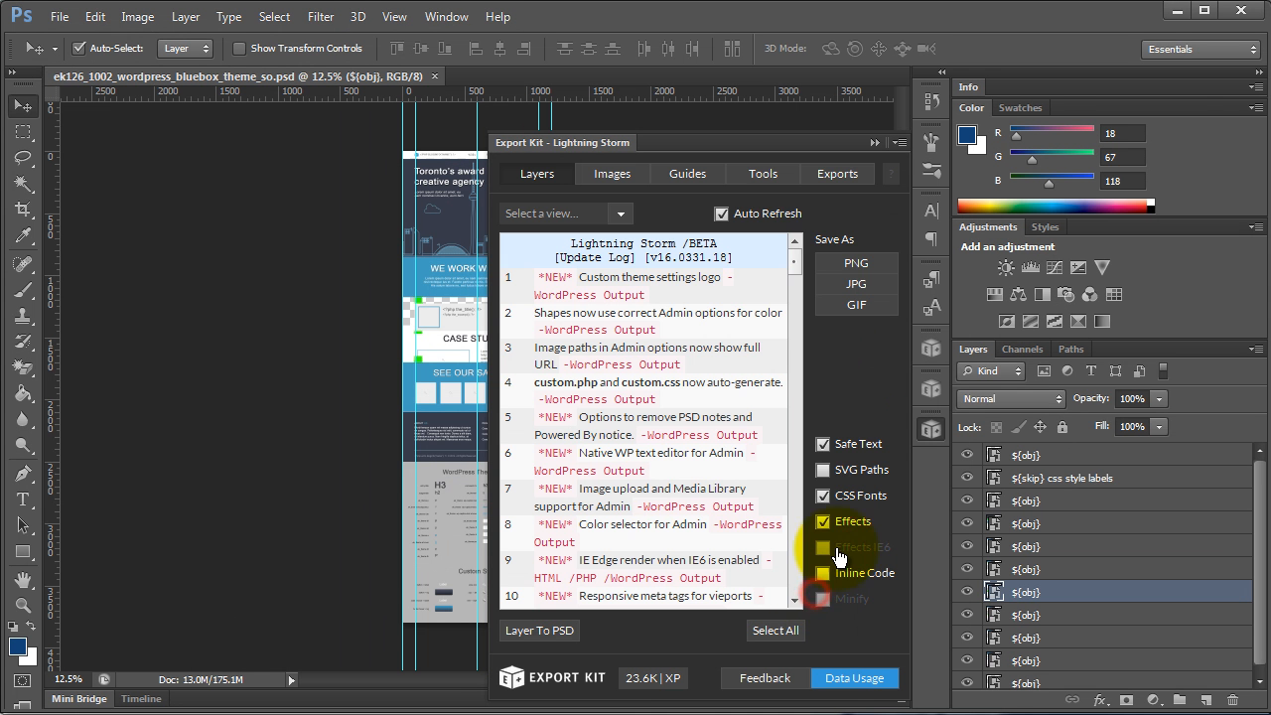
{"action": "left_click", "coordinate": [839, 174]}
{"action": "left_click", "coordinate": [667, 214]}
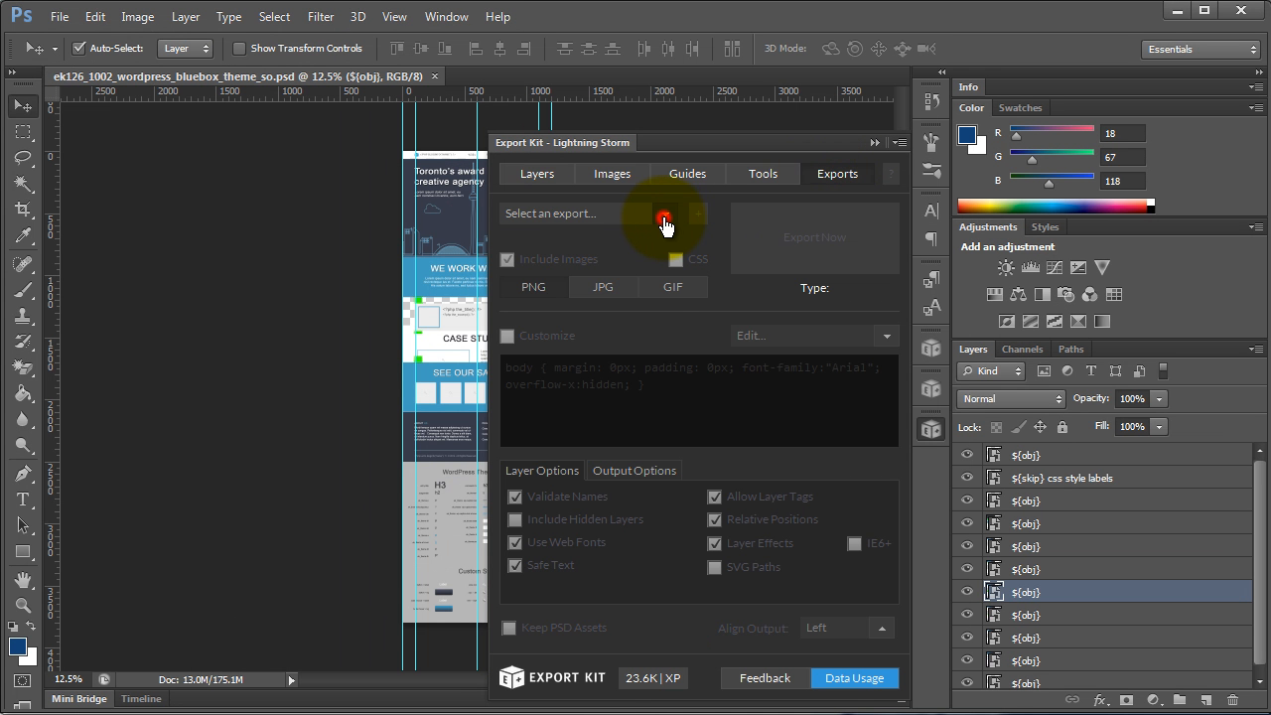
{"action": "scroll", "coordinate": [622, 298], "scroll_direction": "down", "scroll_amount": 3}
{"action": "left_click", "coordinate": [602, 316]}
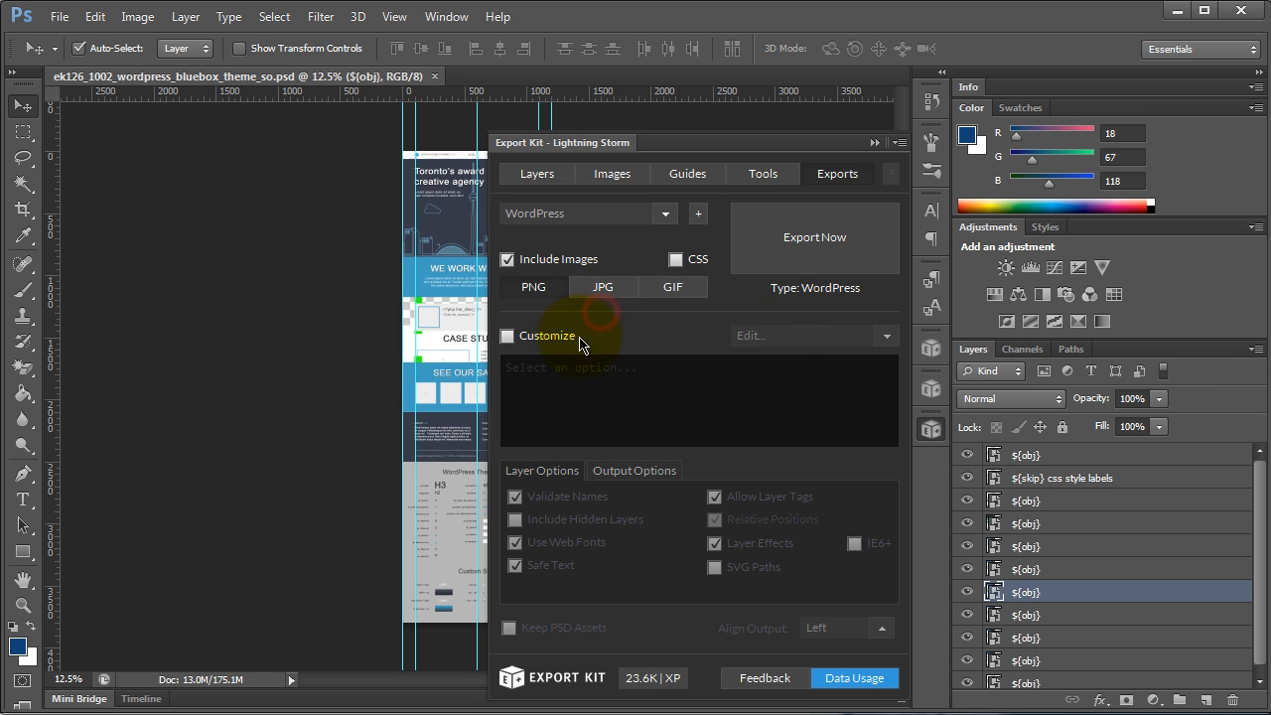
{"action": "left_click", "coordinate": [809, 239]}
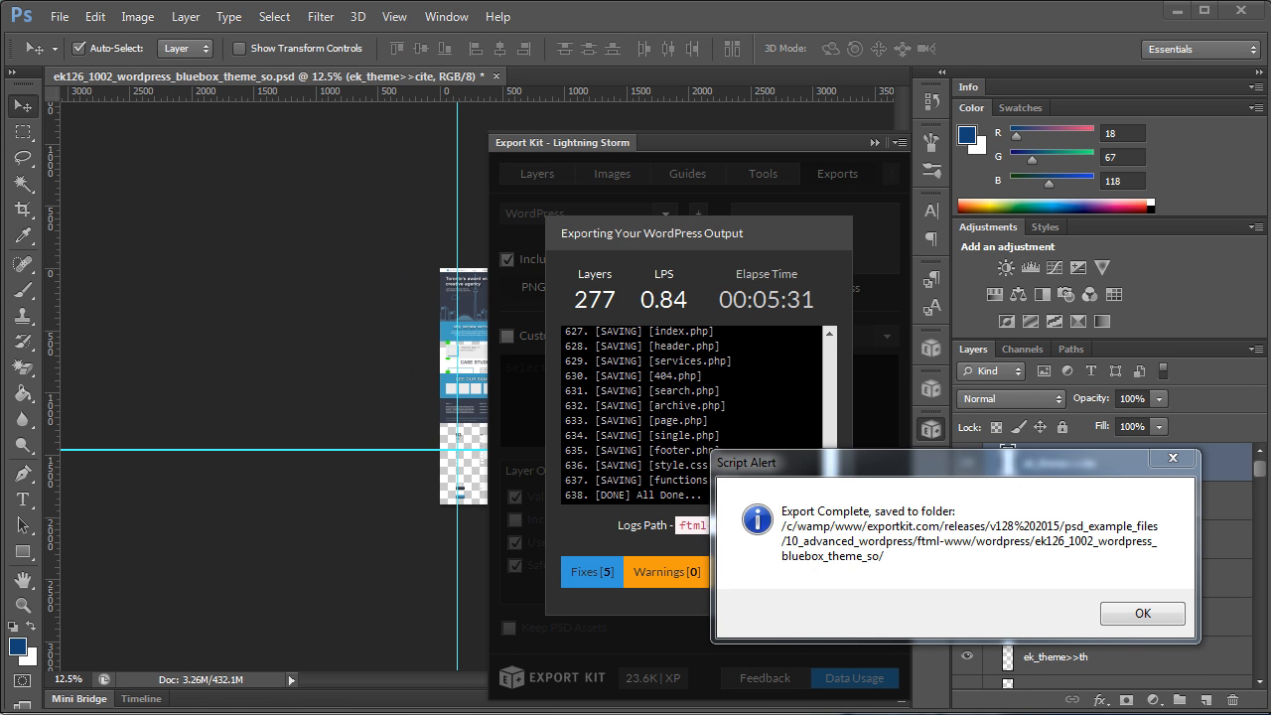
{"action": "left_click", "coordinate": [1125, 616]}
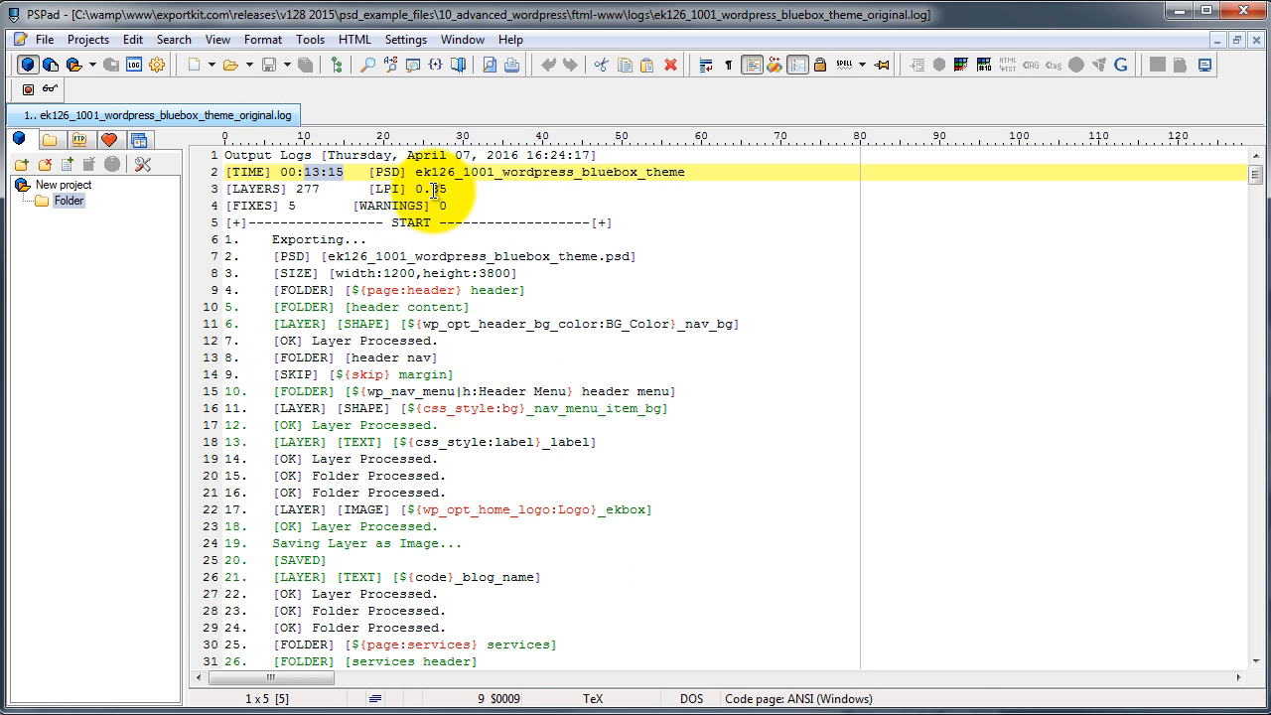
- Return from the original theme's export log to Photoshop and review the new export's results alongside the smart object layers
{"action": "left_click", "coordinate": [1175, 10]}
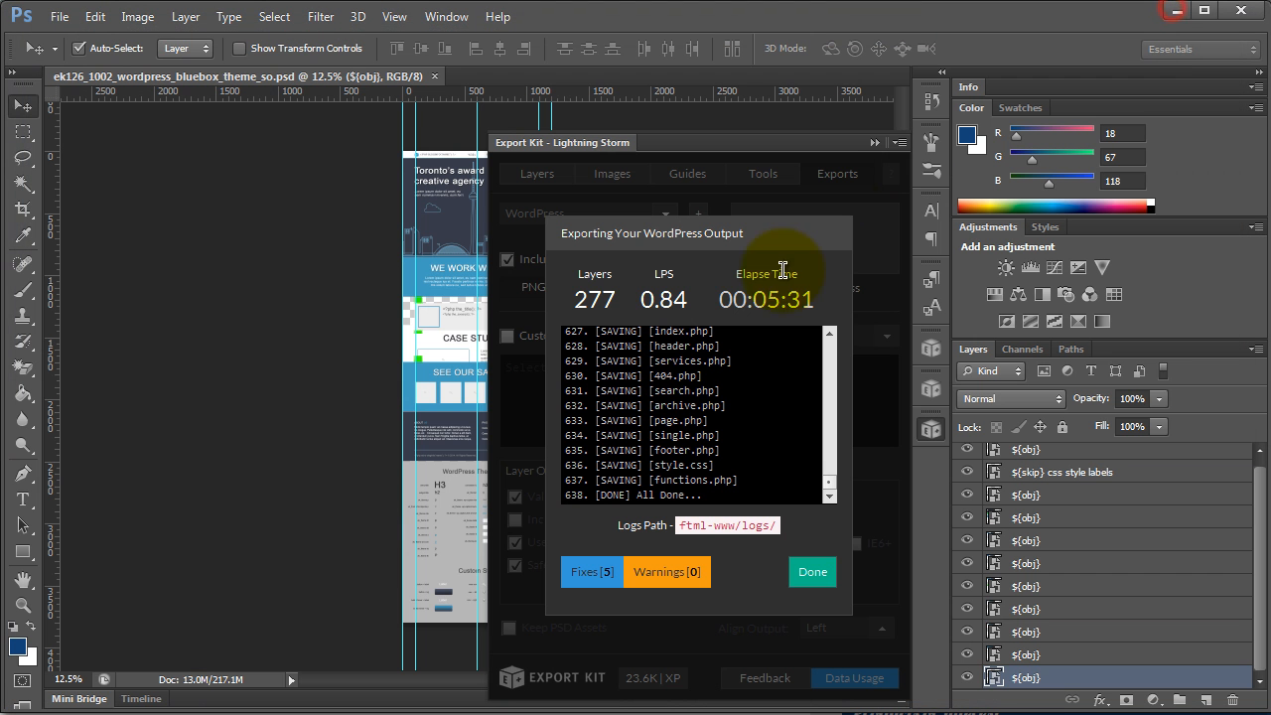
{"action": "left_click", "coordinate": [1070, 658]}
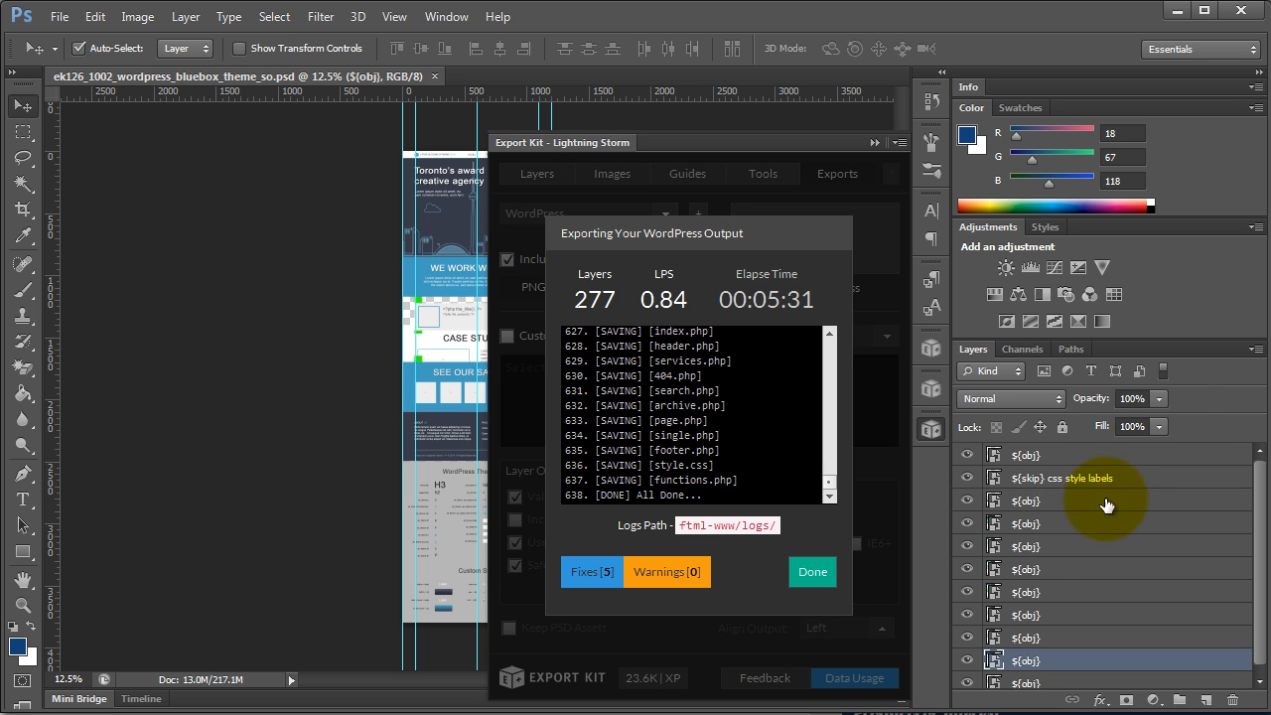
{"action": "left_click", "coordinate": [1038, 548]}
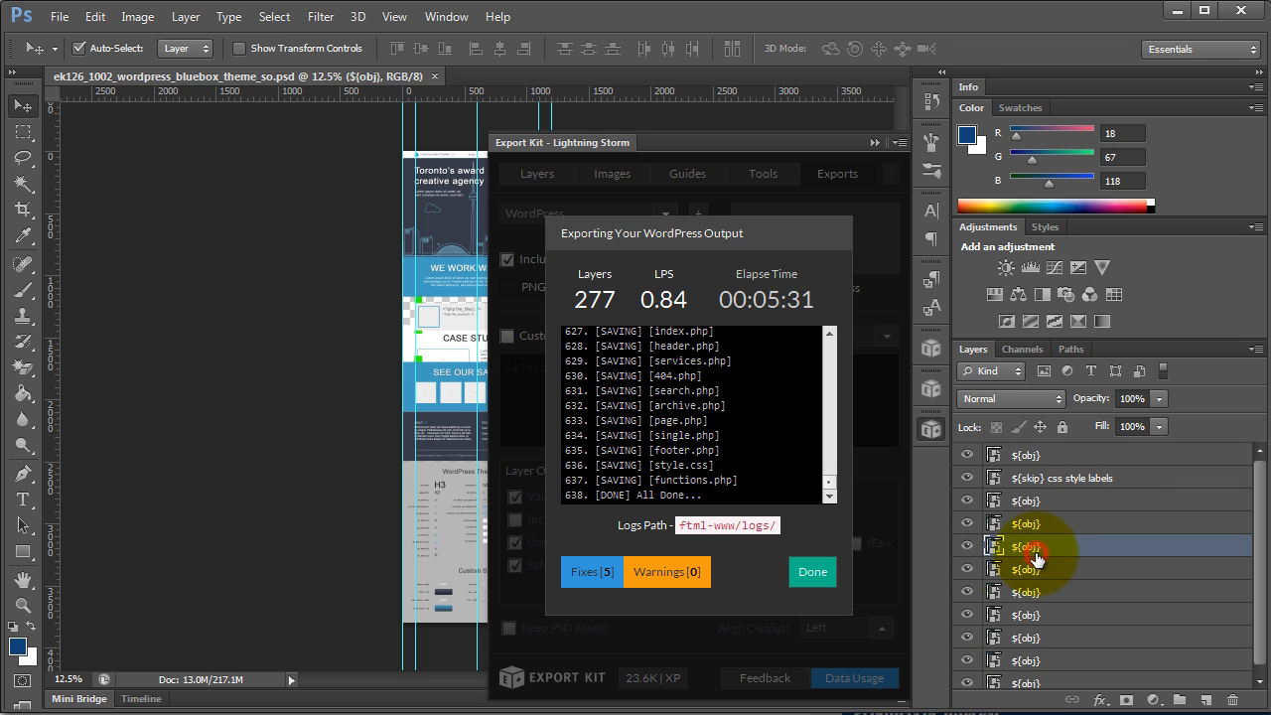
{"action": "left_click", "coordinate": [1005, 503]}
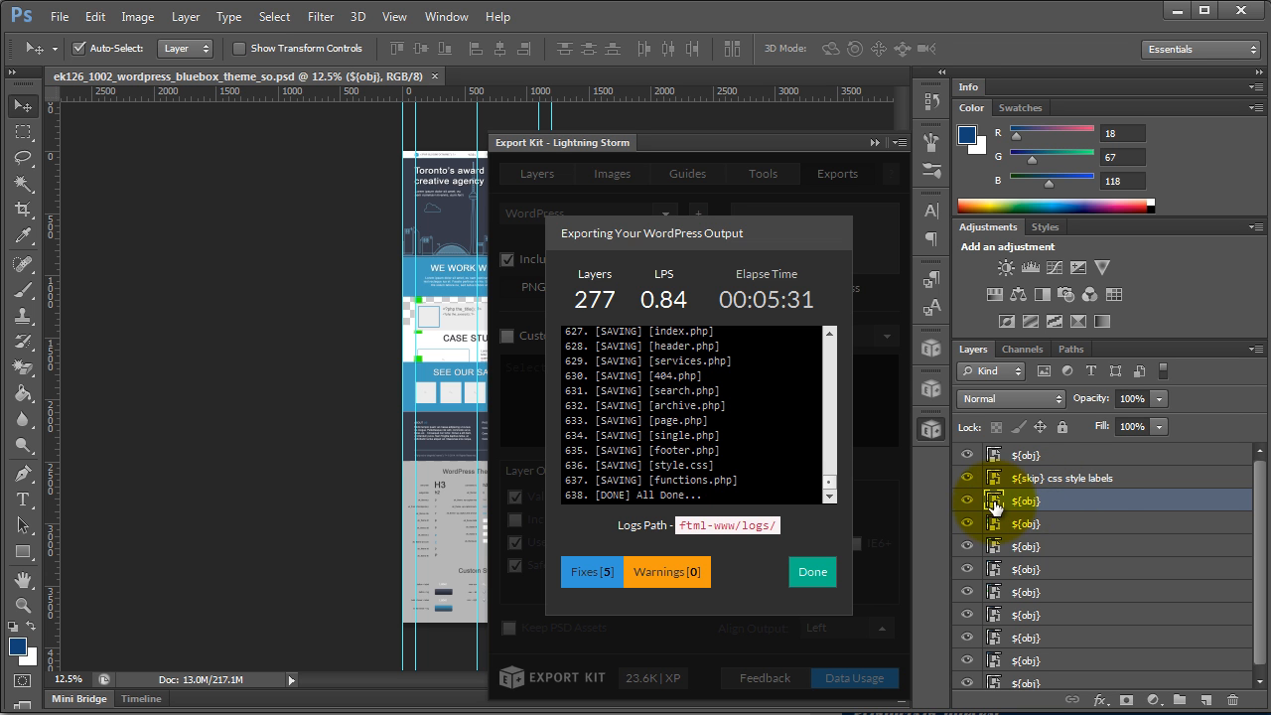
- Open the page smart object's contents to inspect them without the export panel, and return to the main theme document
{"action": "double_click", "coordinate": [996, 572]}
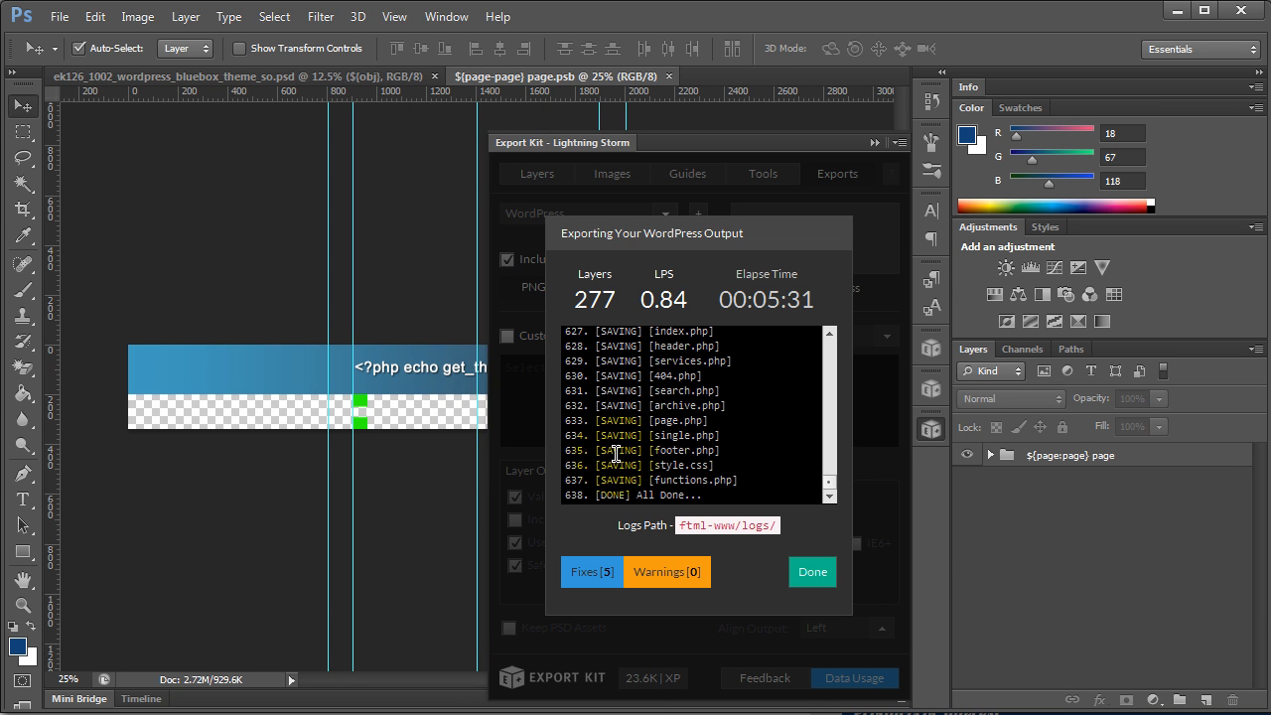
{"action": "left_click", "coordinate": [932, 429]}
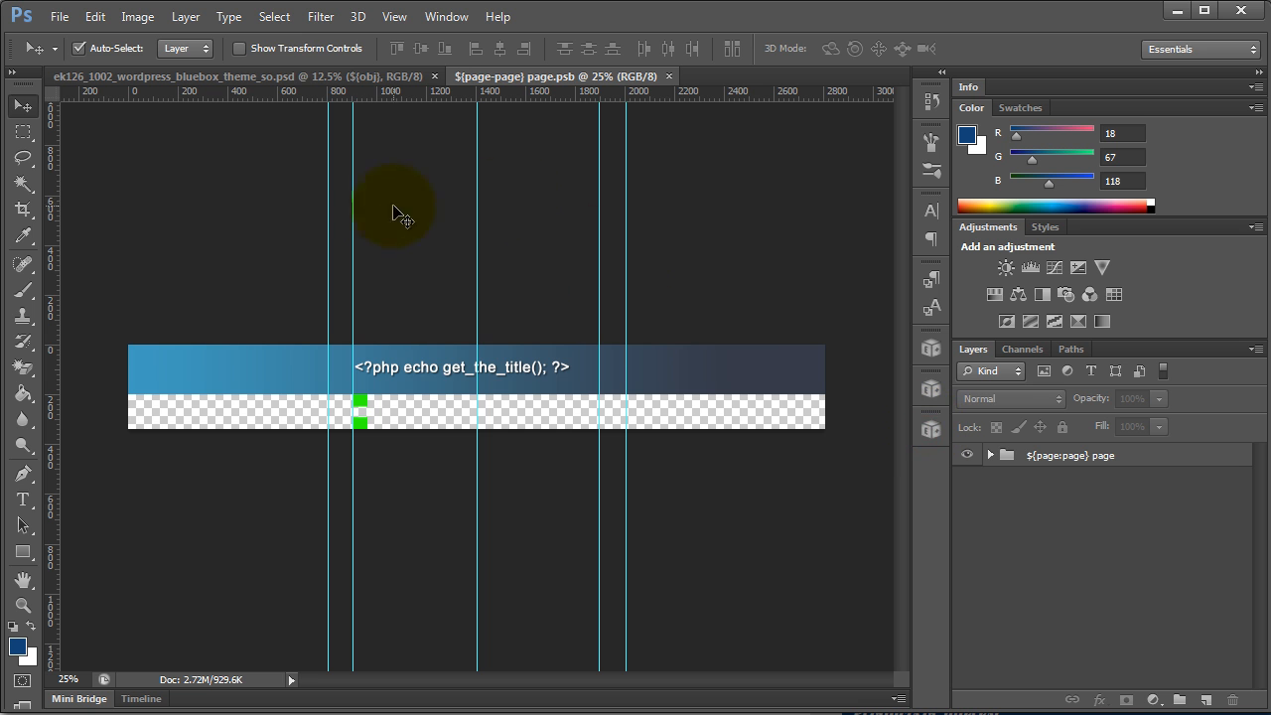
{"action": "left_click", "coordinate": [308, 79]}
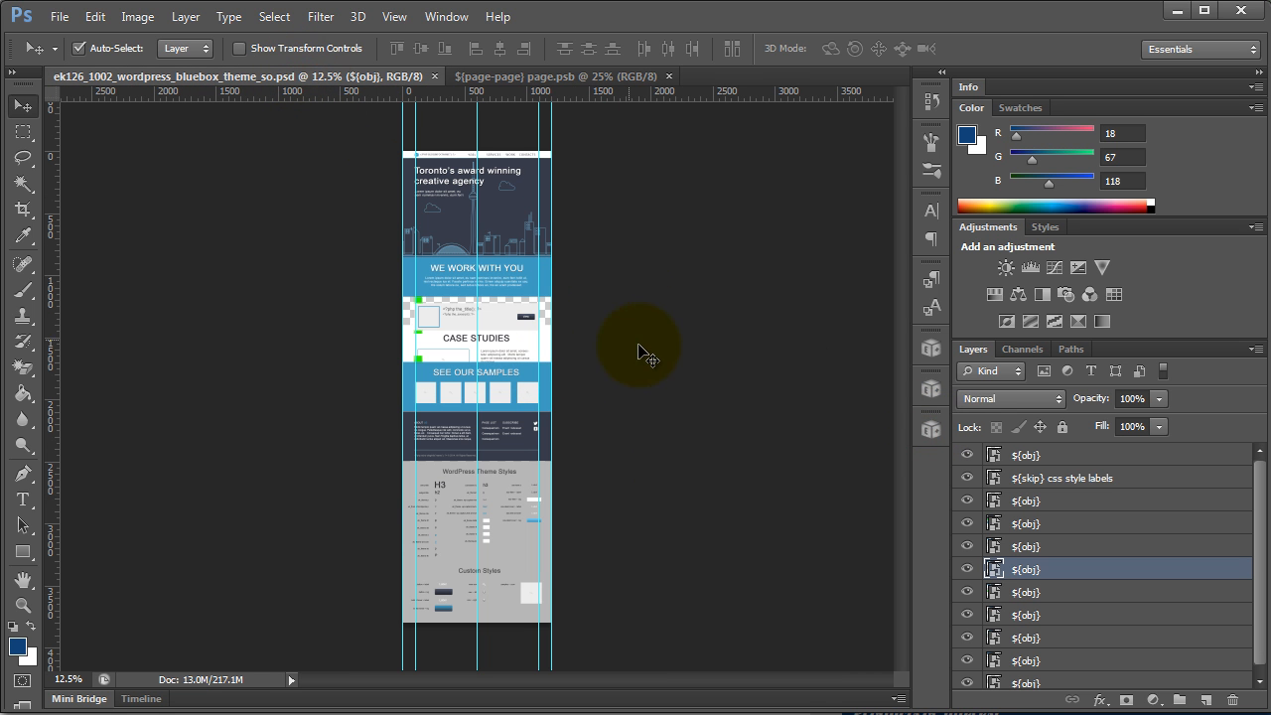